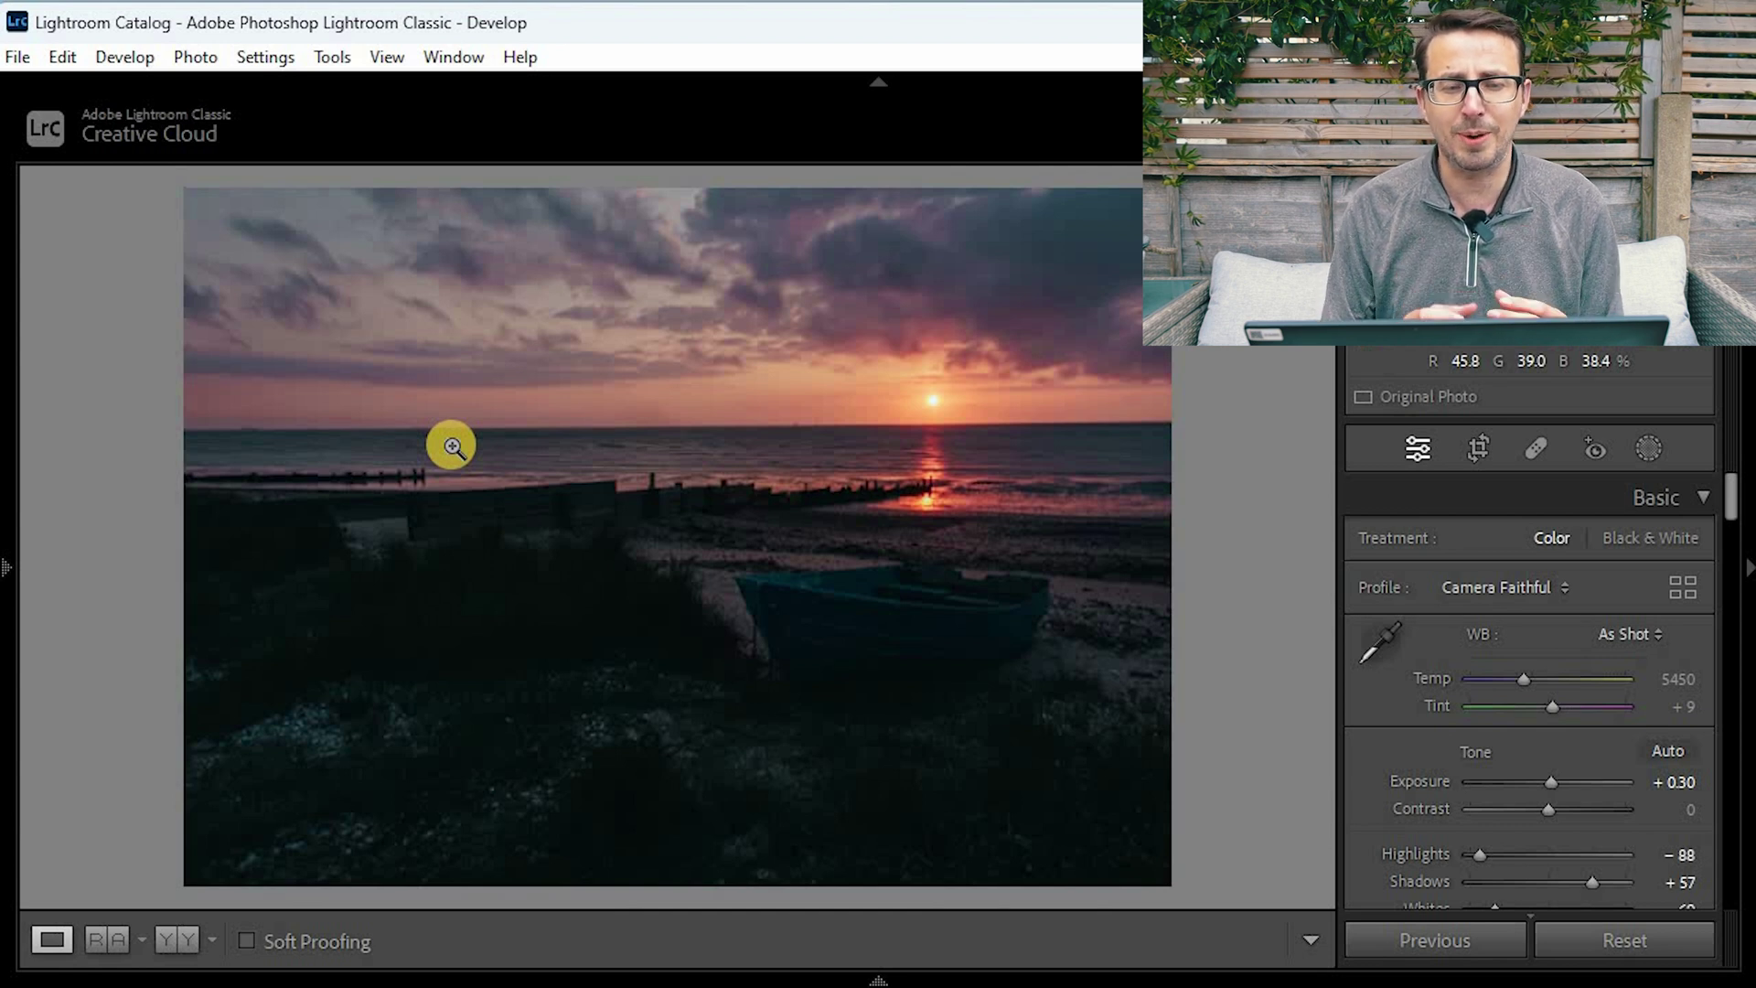
# Tighten the crop slightly on the sunset boat photo with the aspect ratio locked at 1 x 1.414
pyautogui.press('Right')
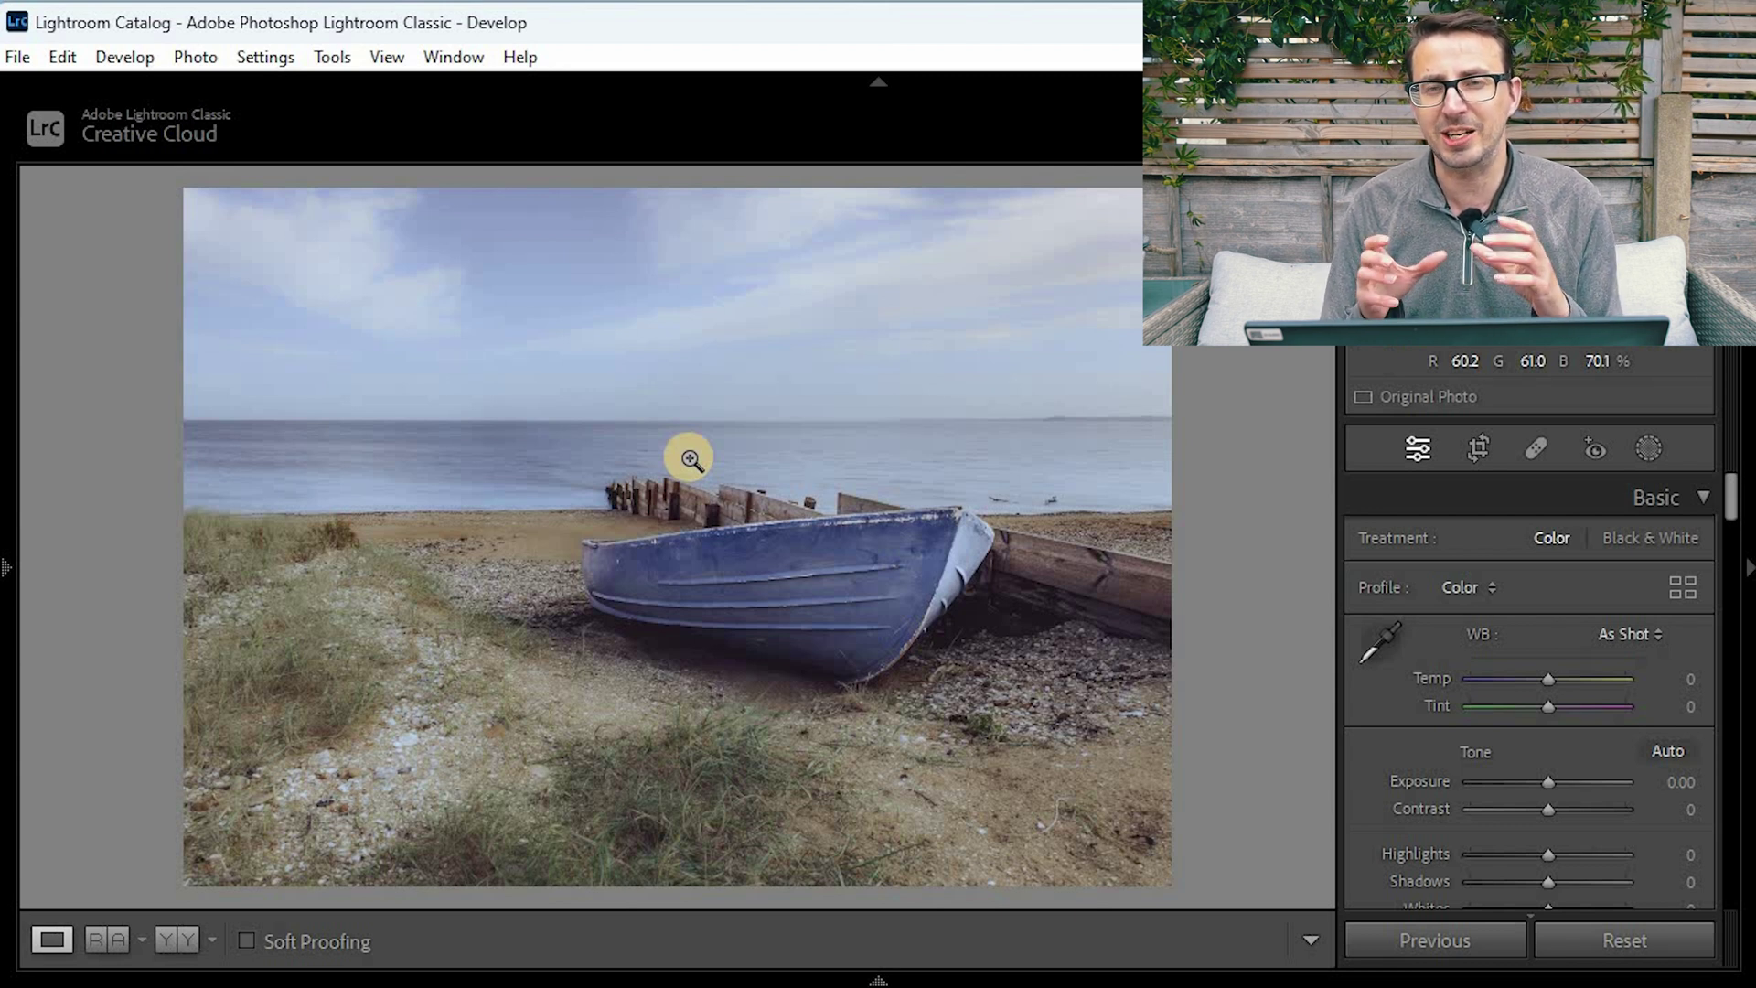
pyautogui.press('Right')
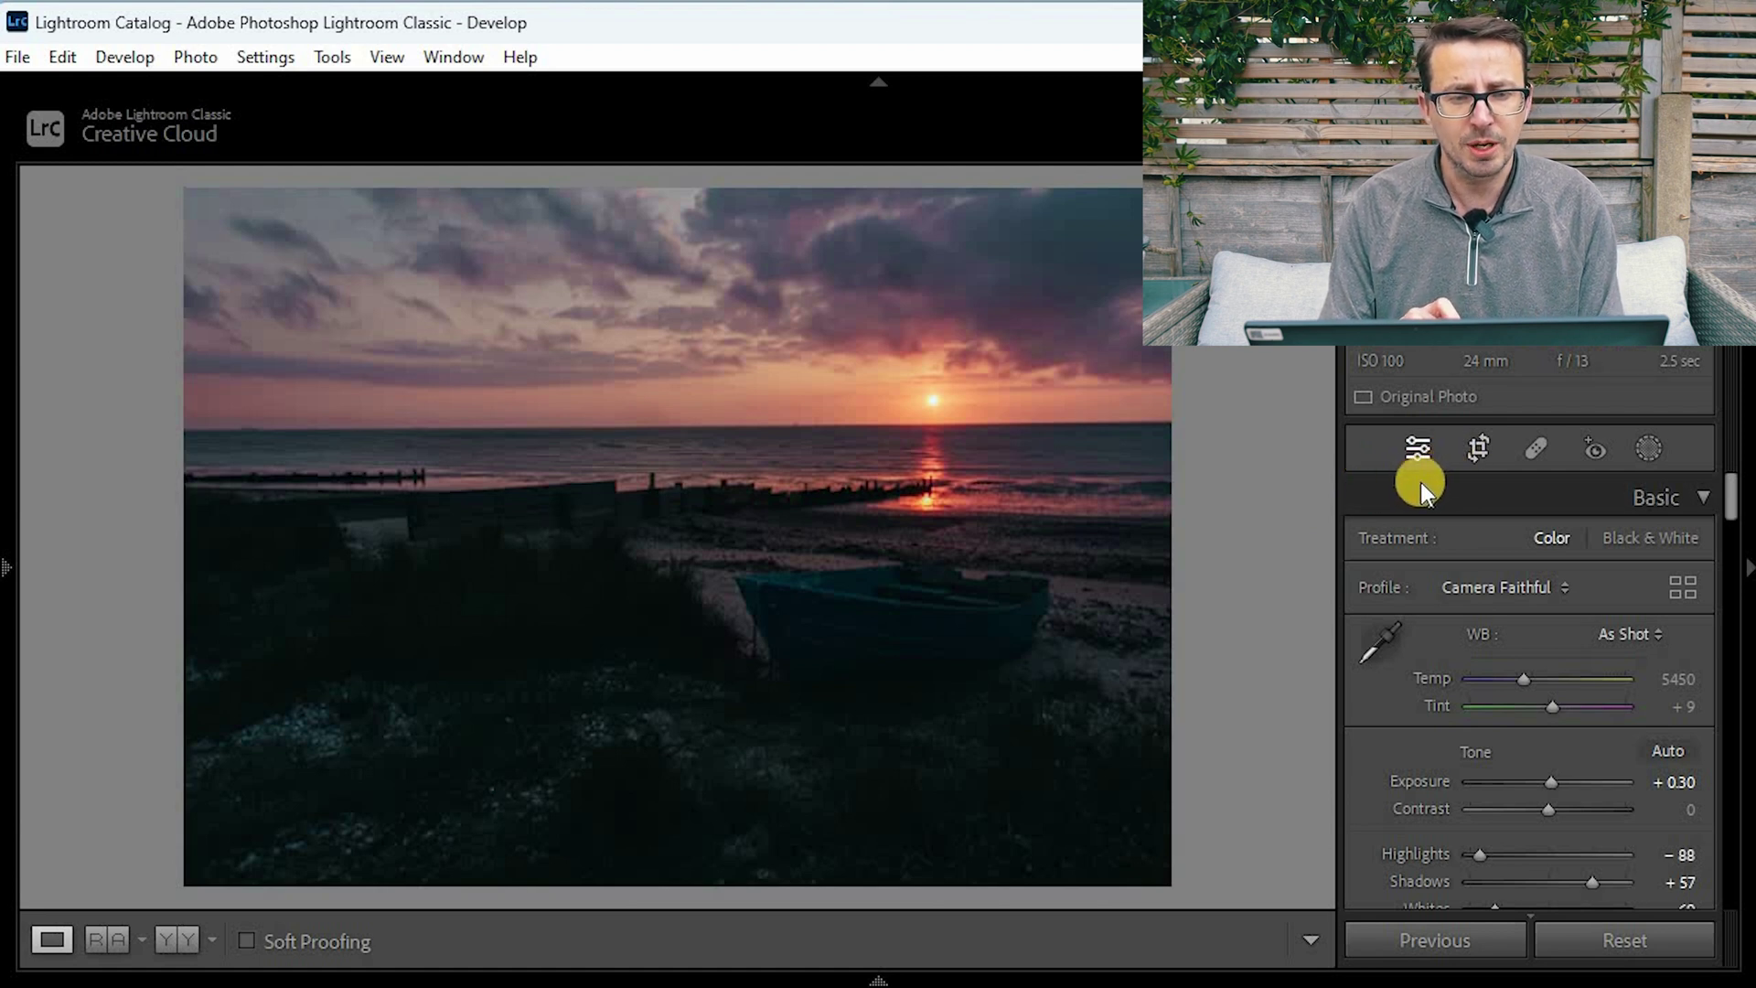
pyautogui.click(1468, 469)
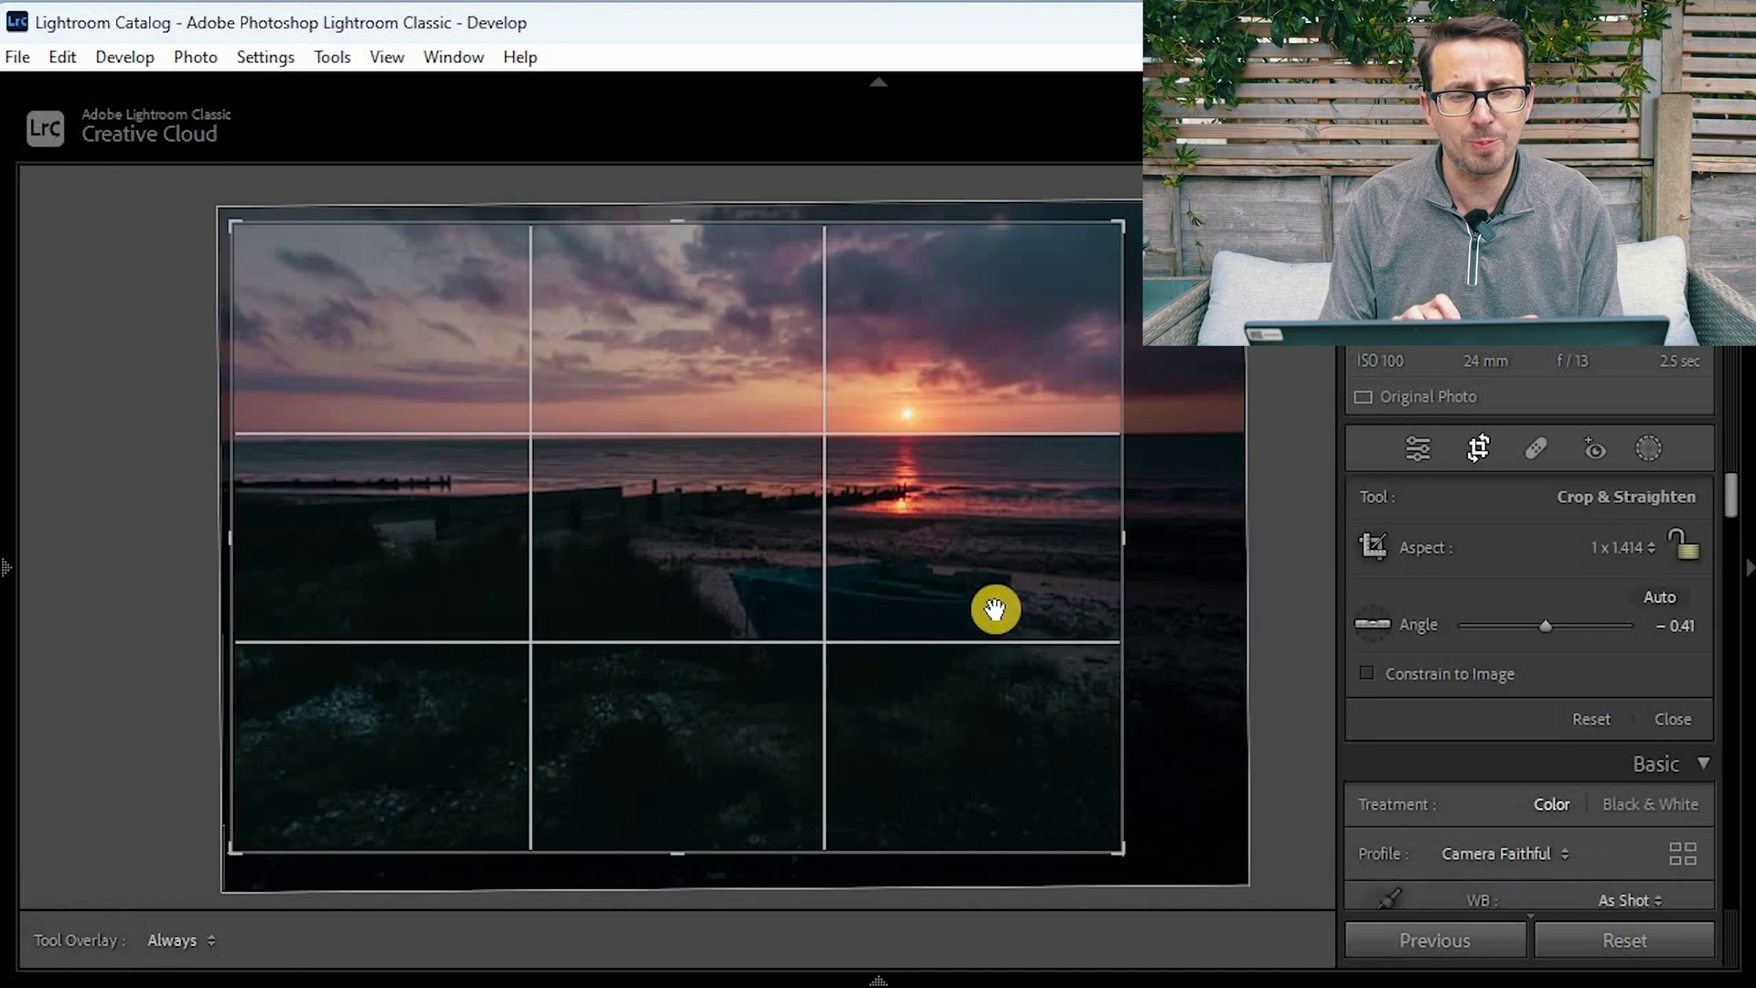
pyautogui.moveTo(1123, 586); pyautogui.dragTo(1130, 583)
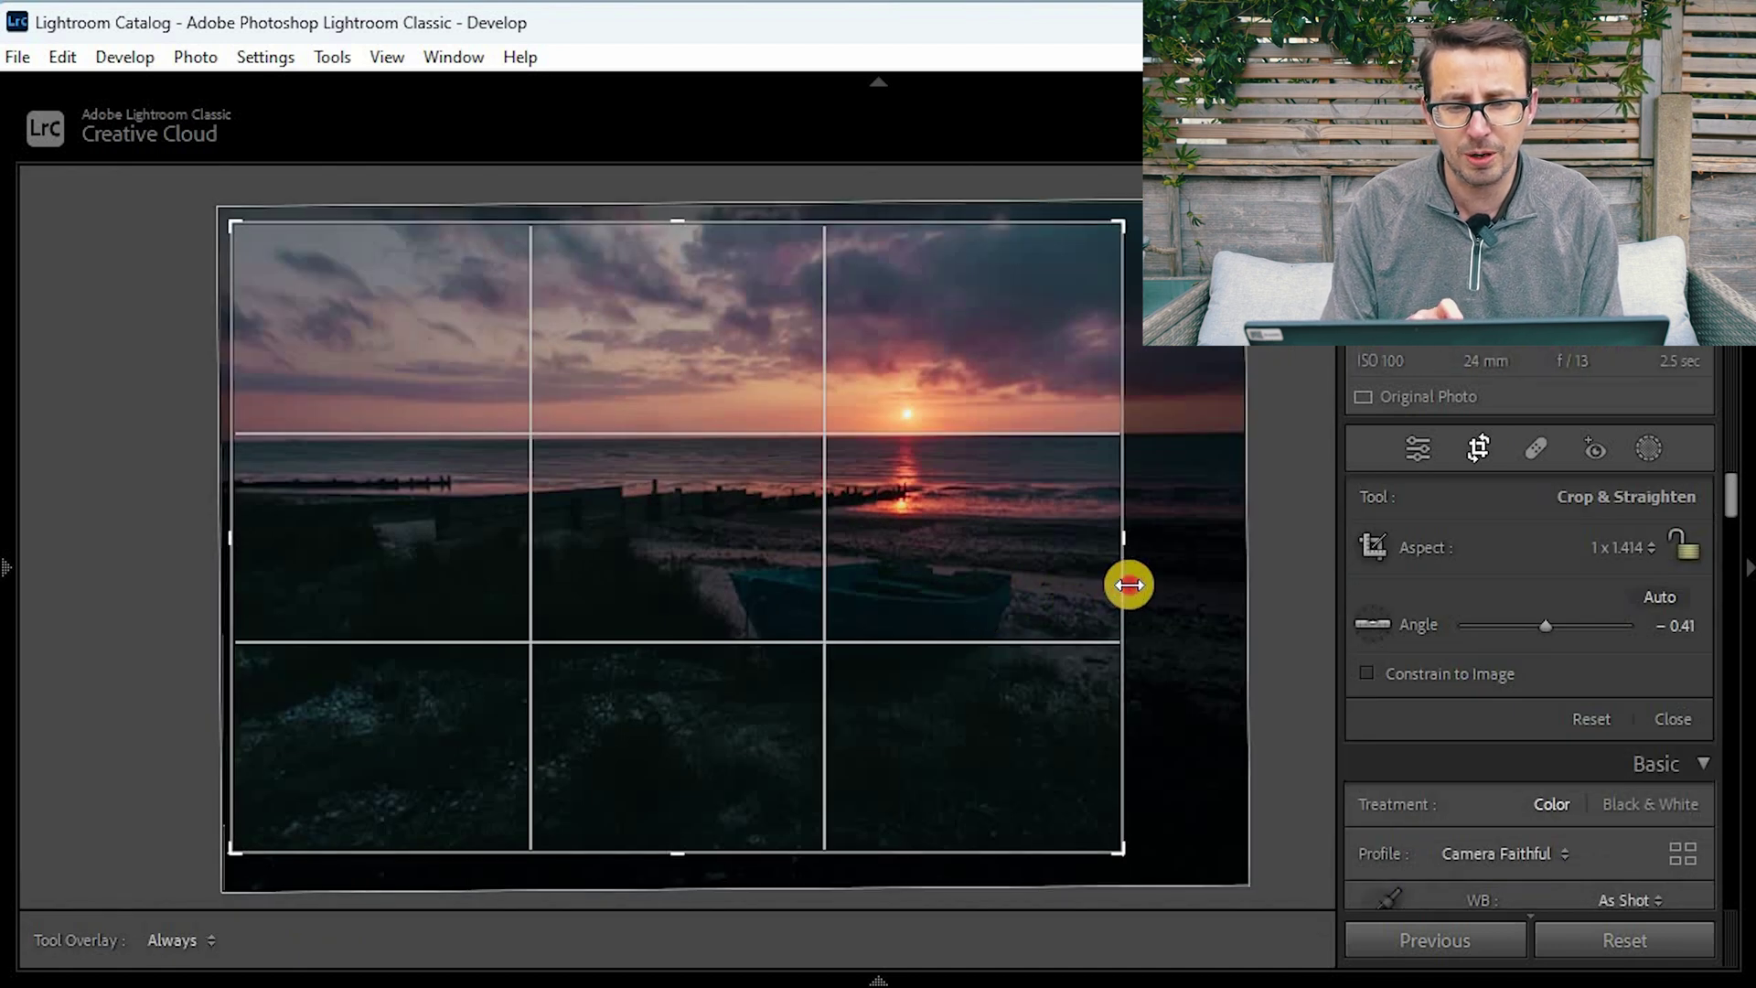
pyautogui.click(1571, 547)
pyautogui.click(905, 773)
pyautogui.moveTo(916, 769); pyautogui.dragTo(1082, 530)
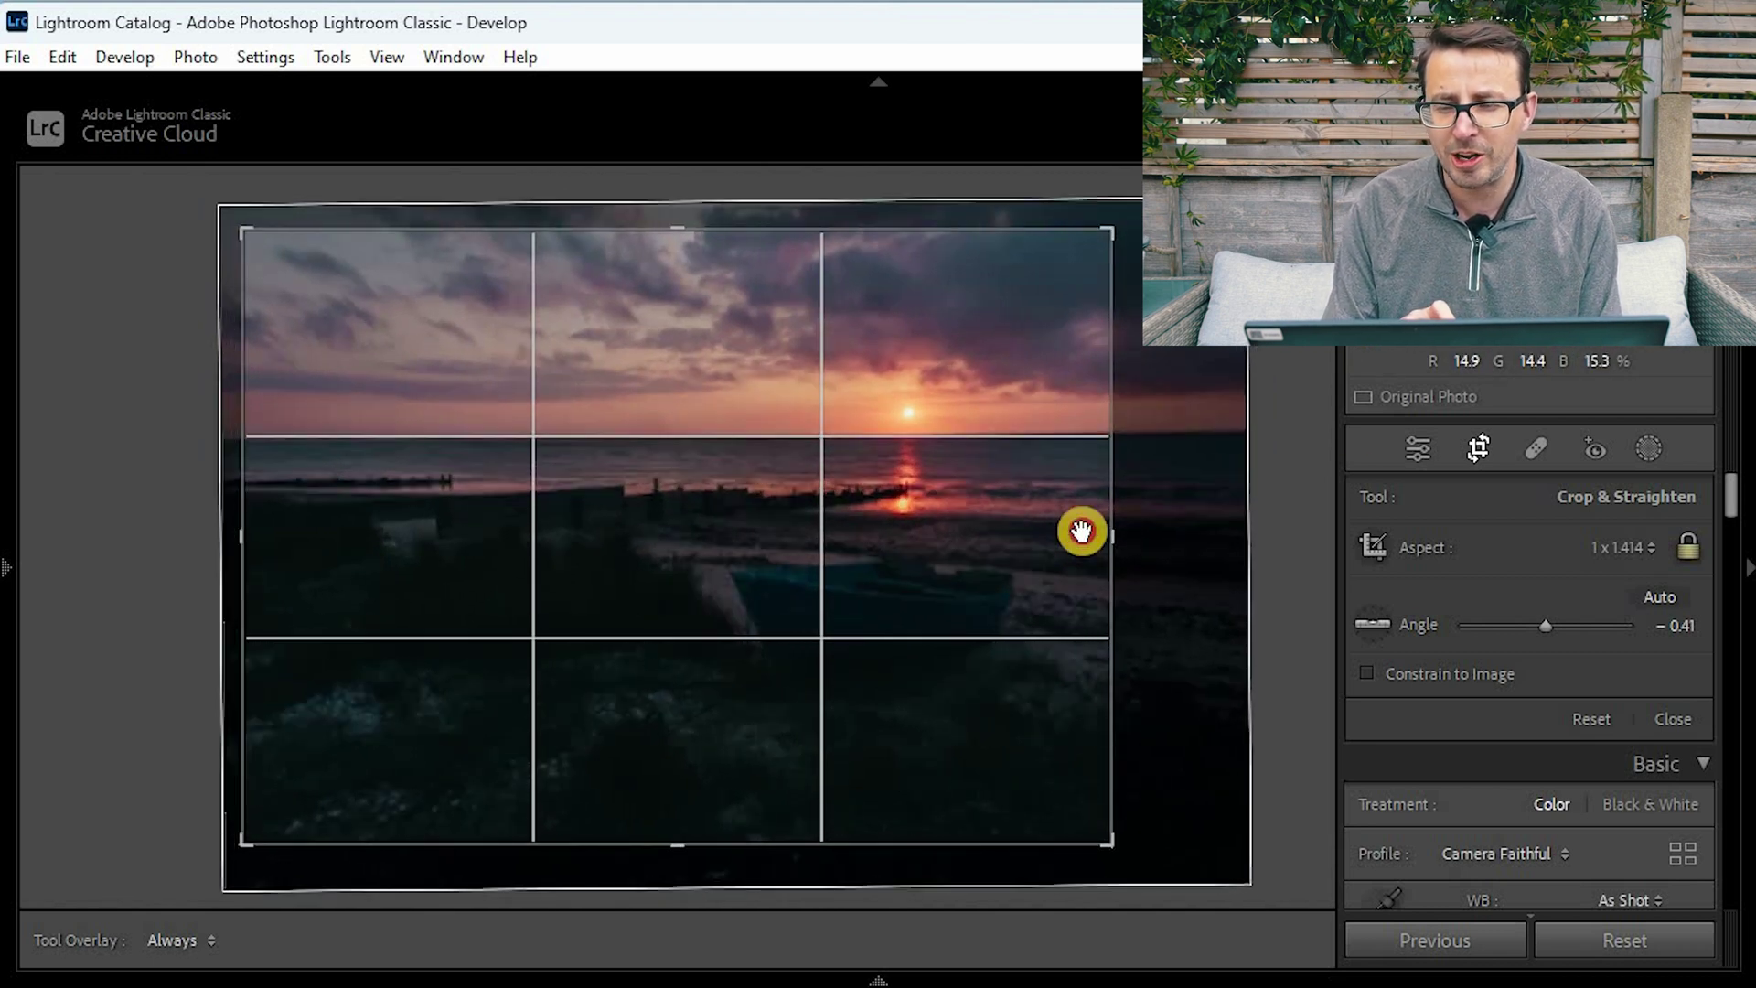
# Straighten the sunset photo along the sea horizon to an angle of 0.11, reposition it within the crop and apply
pyautogui.click(1644, 600)
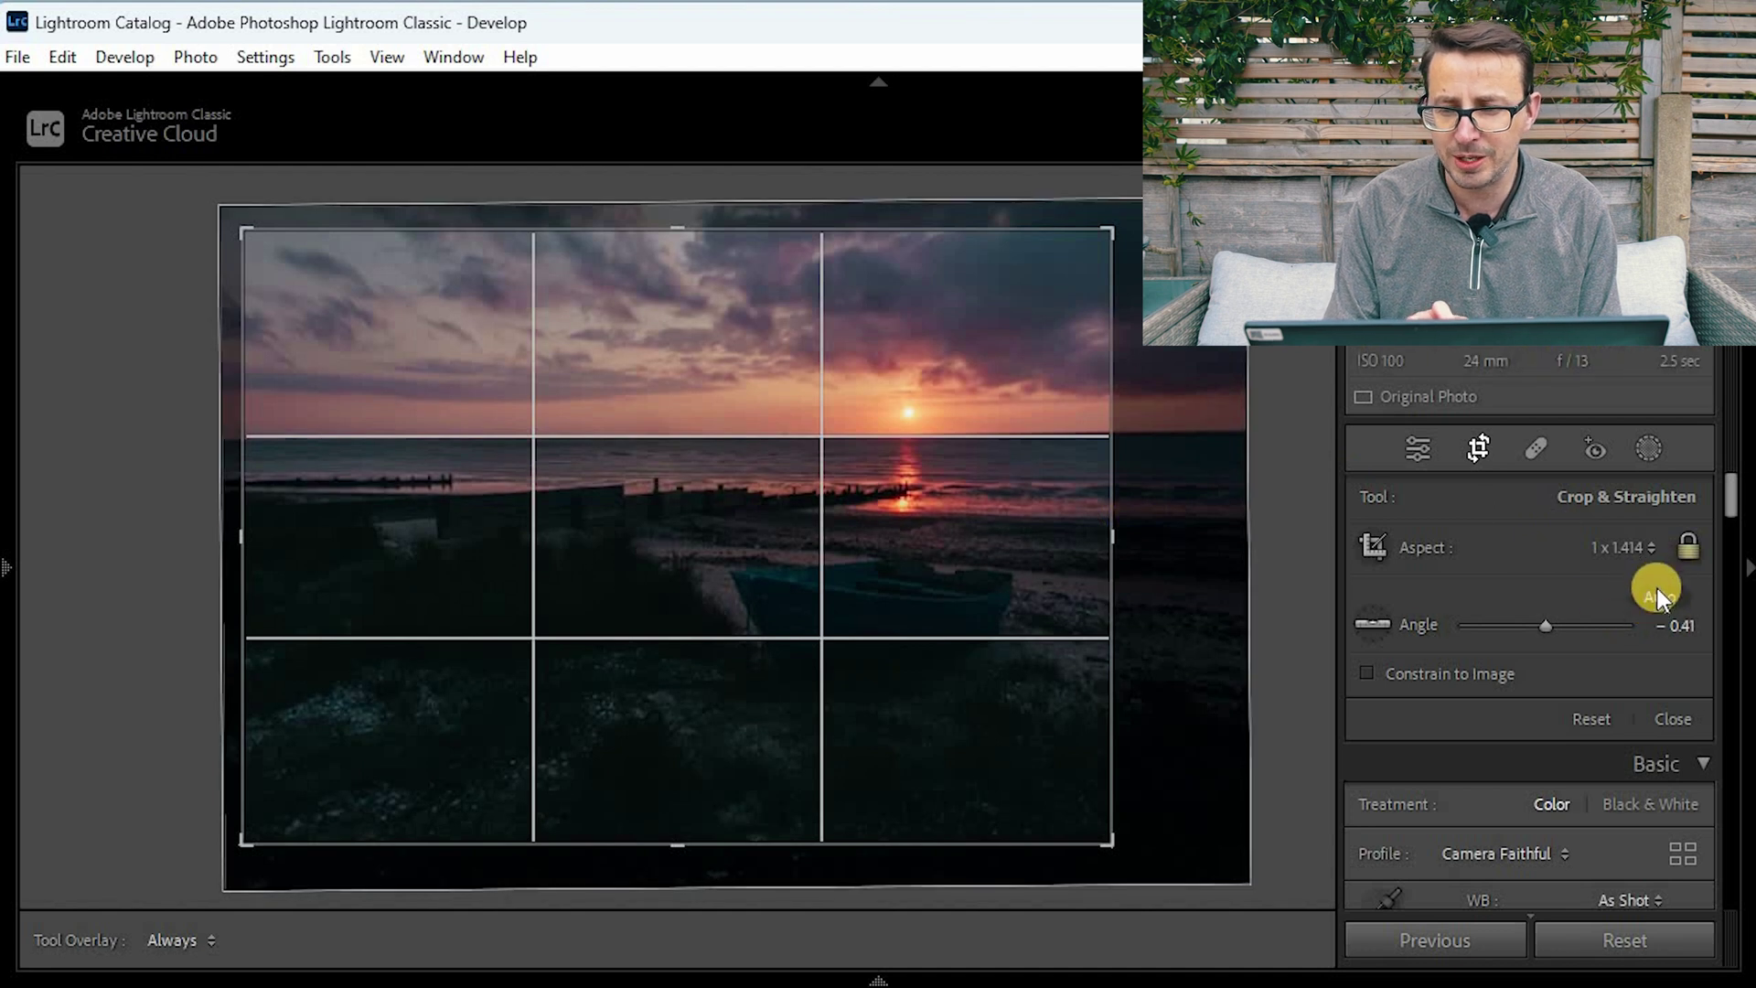
pyautogui.click(1374, 626)
pyautogui.moveTo(933, 439); pyautogui.dragTo(1176, 435)
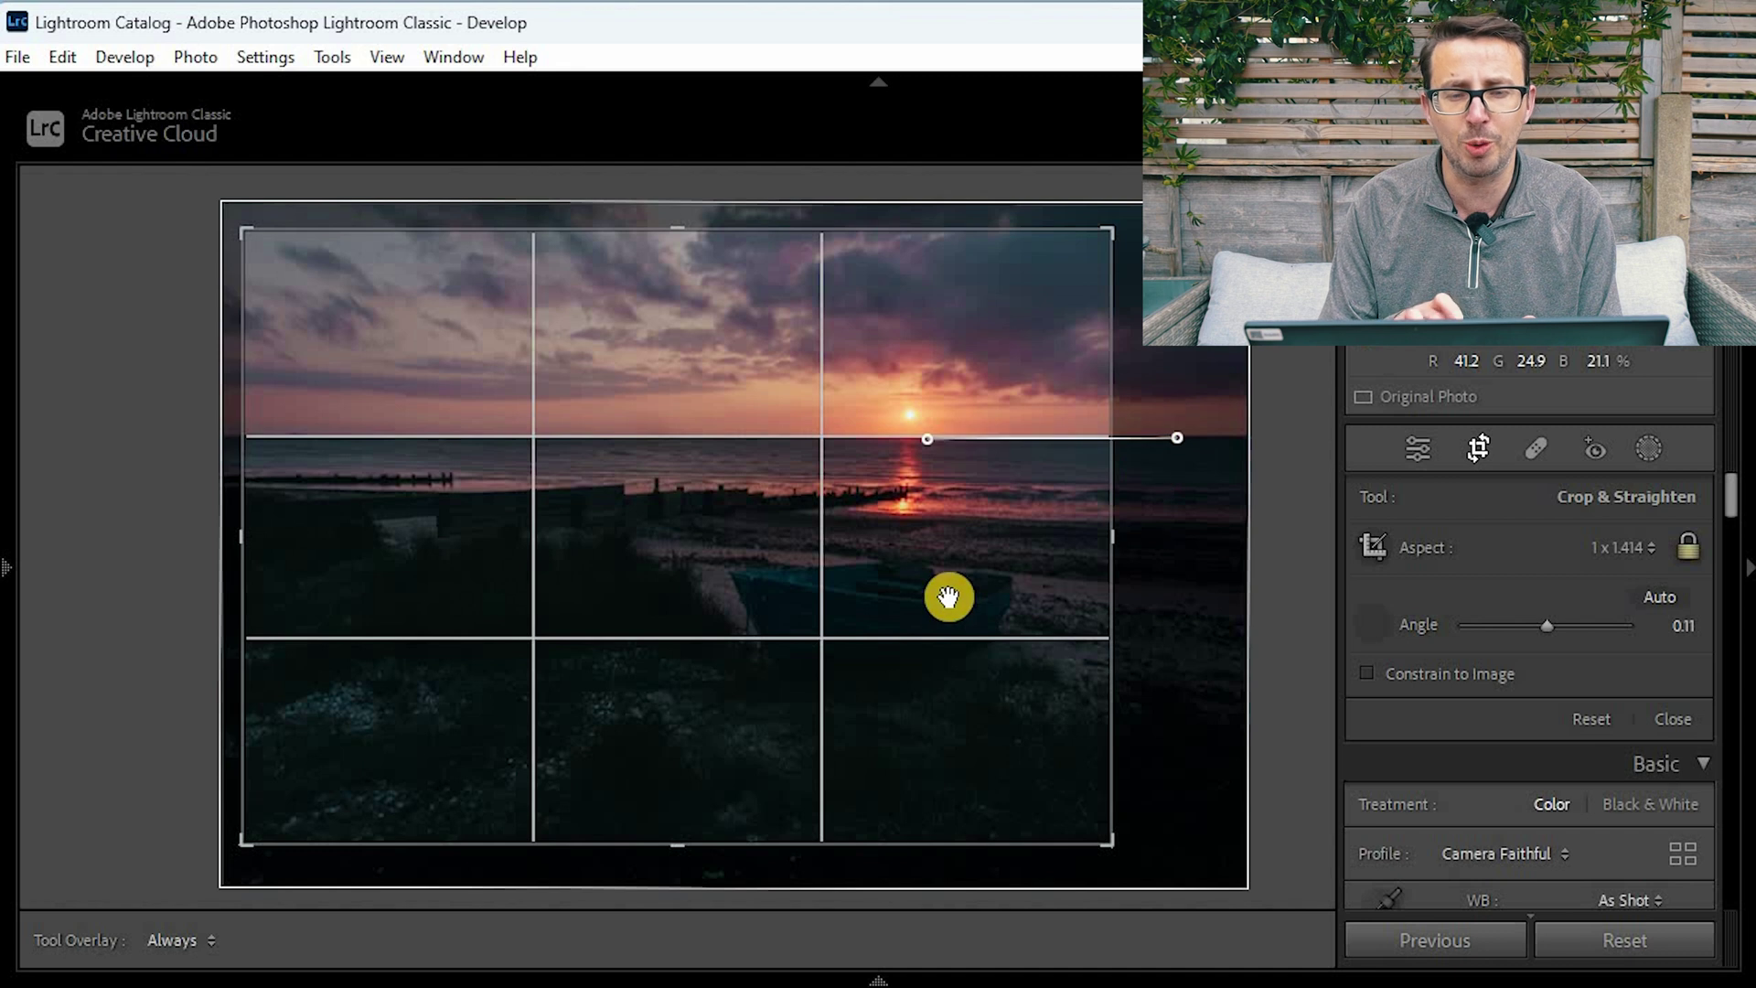
pyautogui.moveTo(958, 580); pyautogui.dragTo(942, 594)
pyautogui.click(1657, 603)
pyautogui.moveTo(903, 528); pyautogui.dragTo(911, 531)
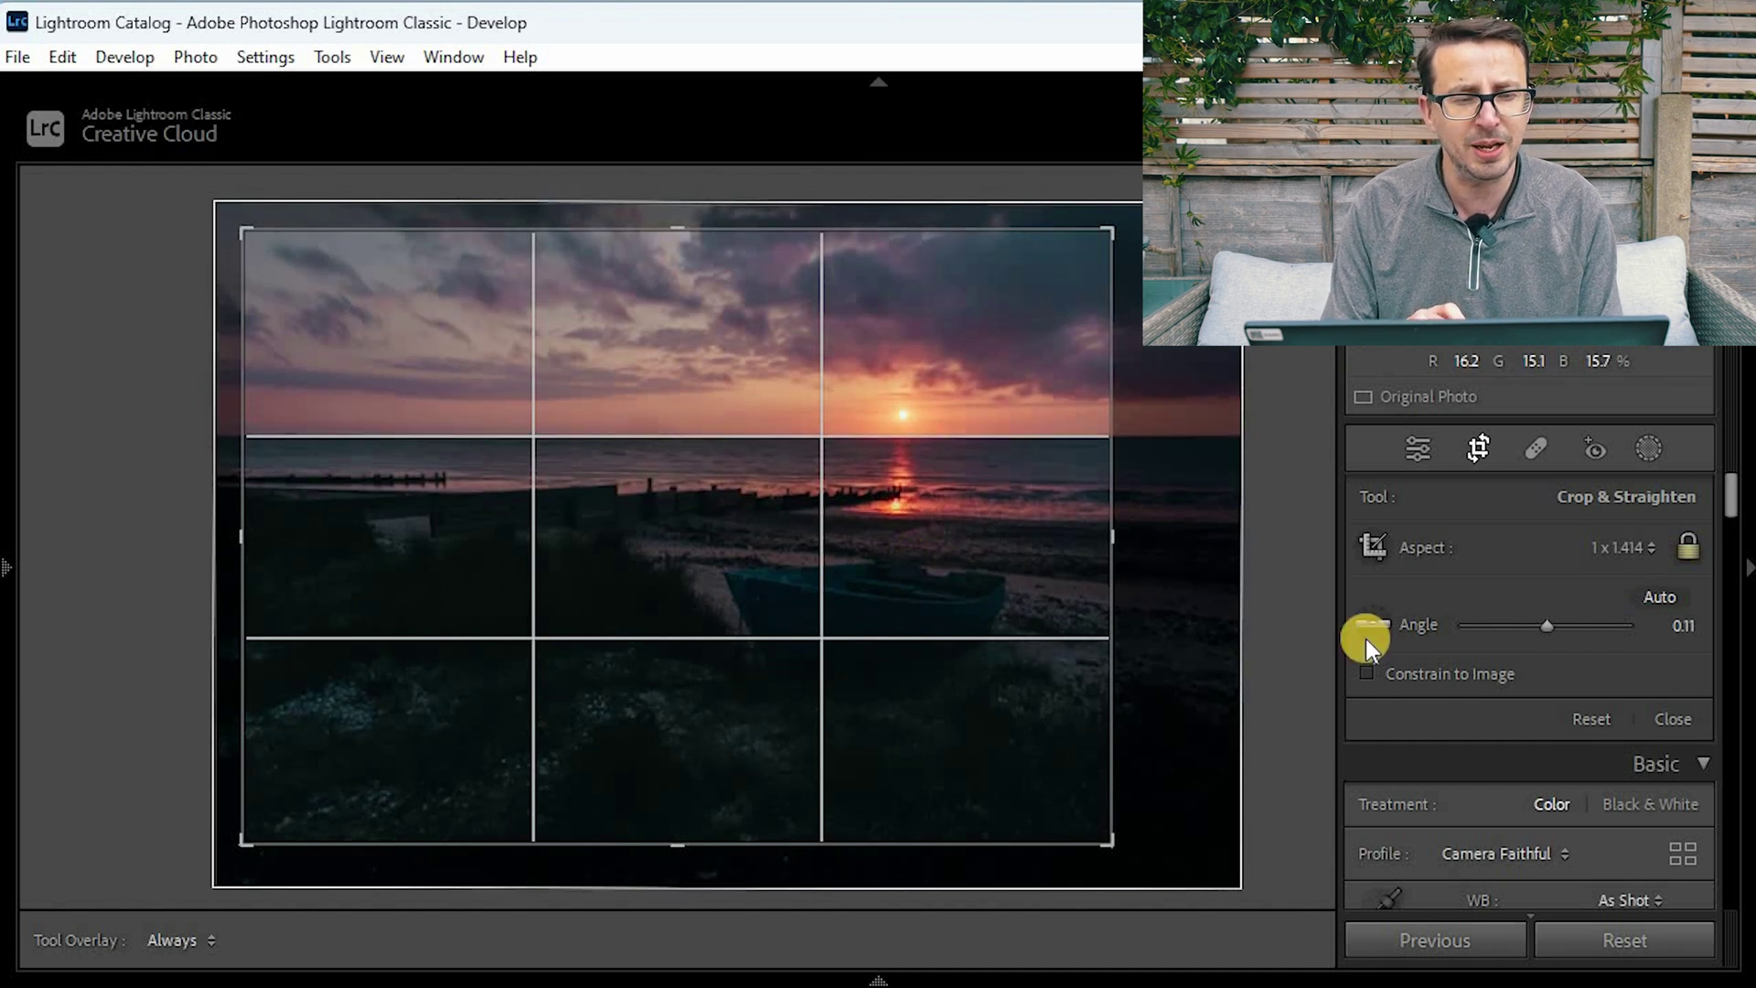
pyautogui.press('r')
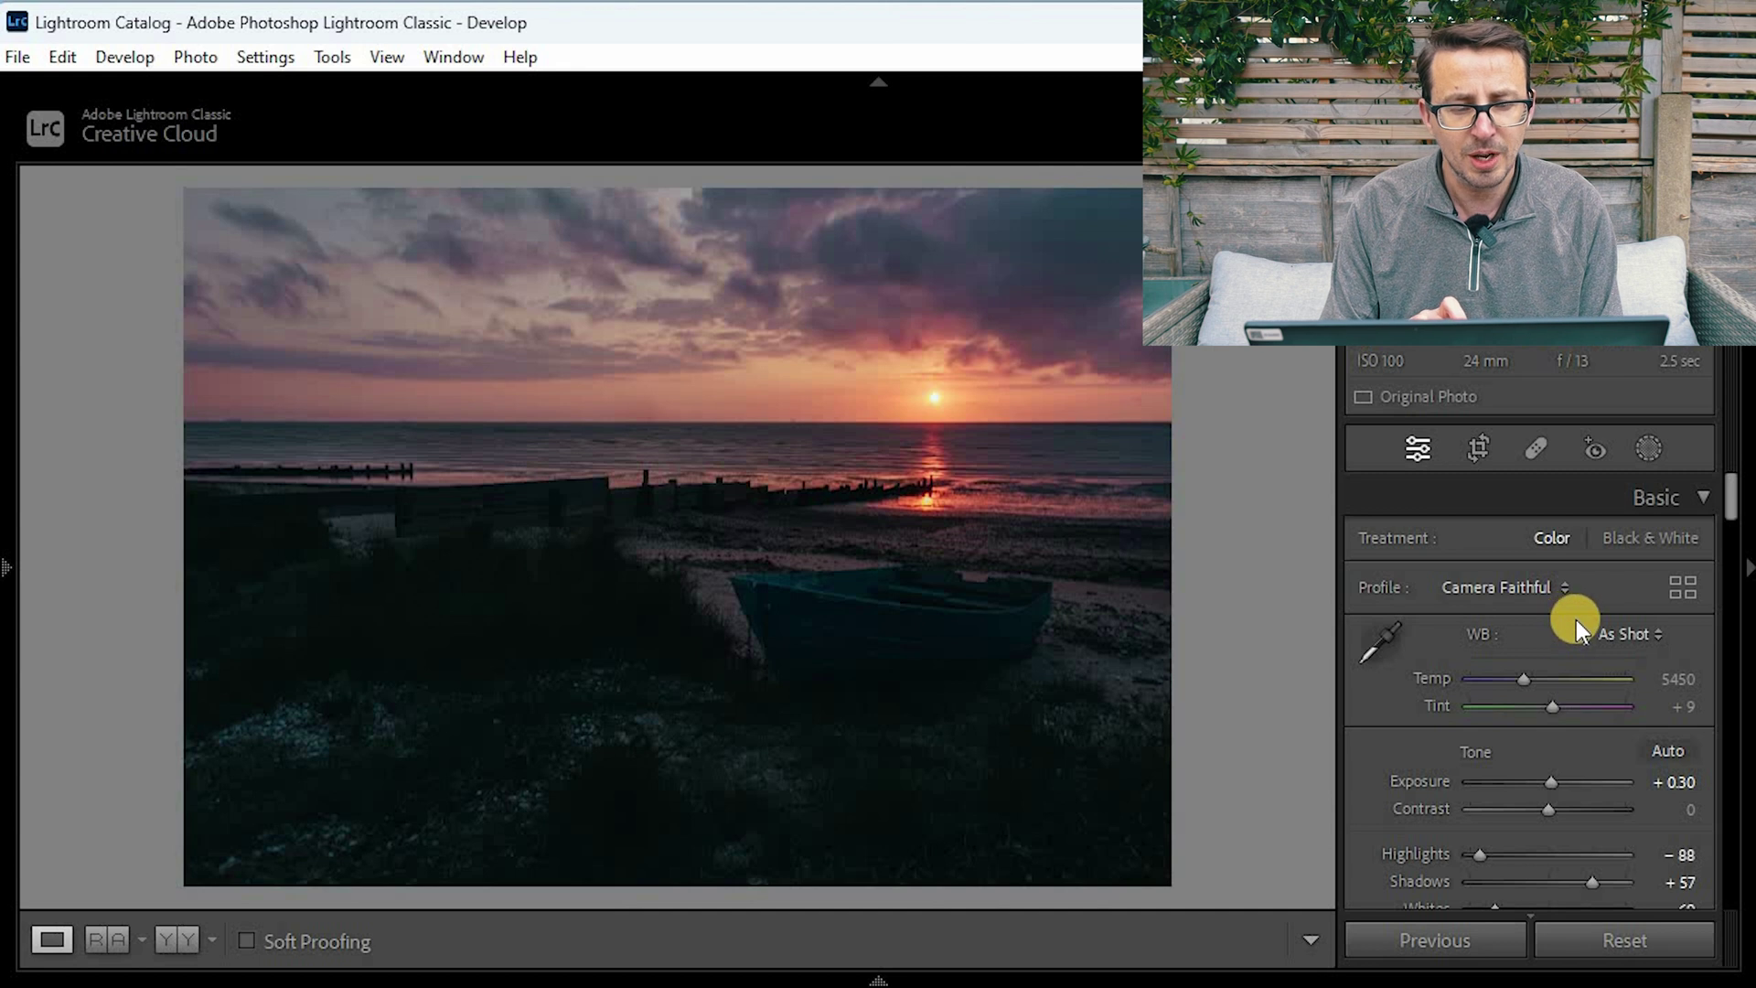
# Brighten the sunset boat photo by setting Shadows to +100 and Exposure to +1.58
pyautogui.click(1721, 501)
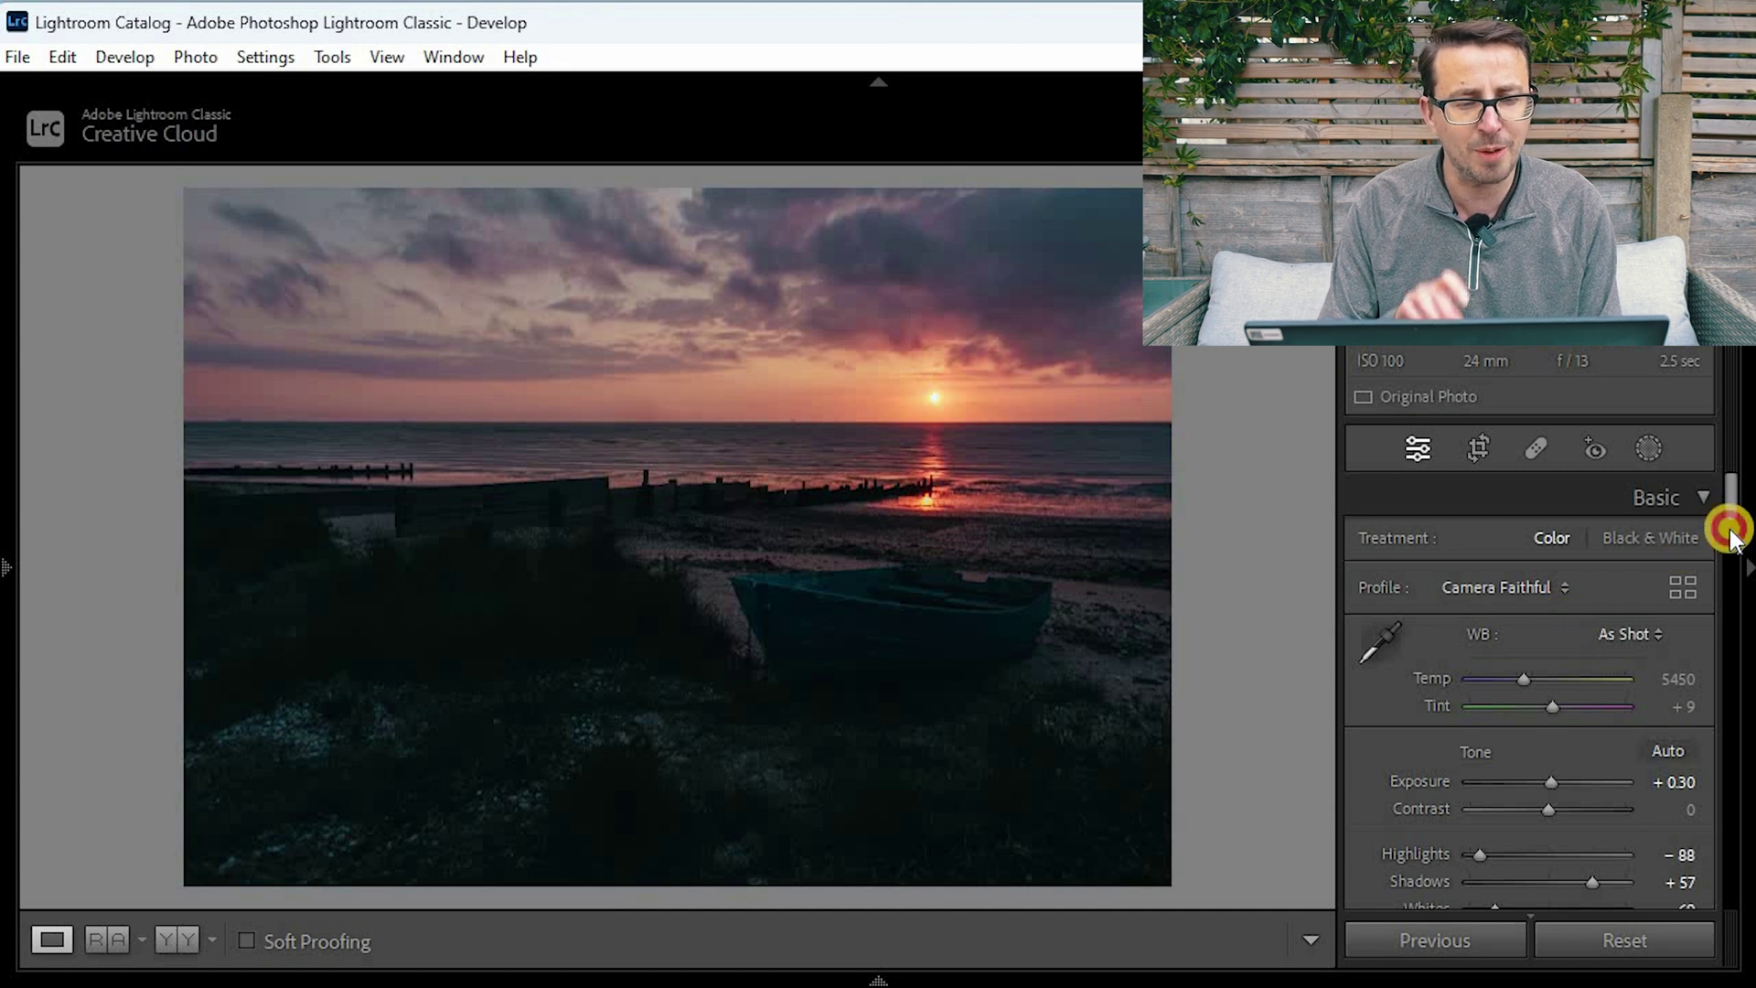
pyautogui.scroll(-4, 1549, 679)
pyautogui.moveTo(1595, 684); pyautogui.dragTo(1648, 688)
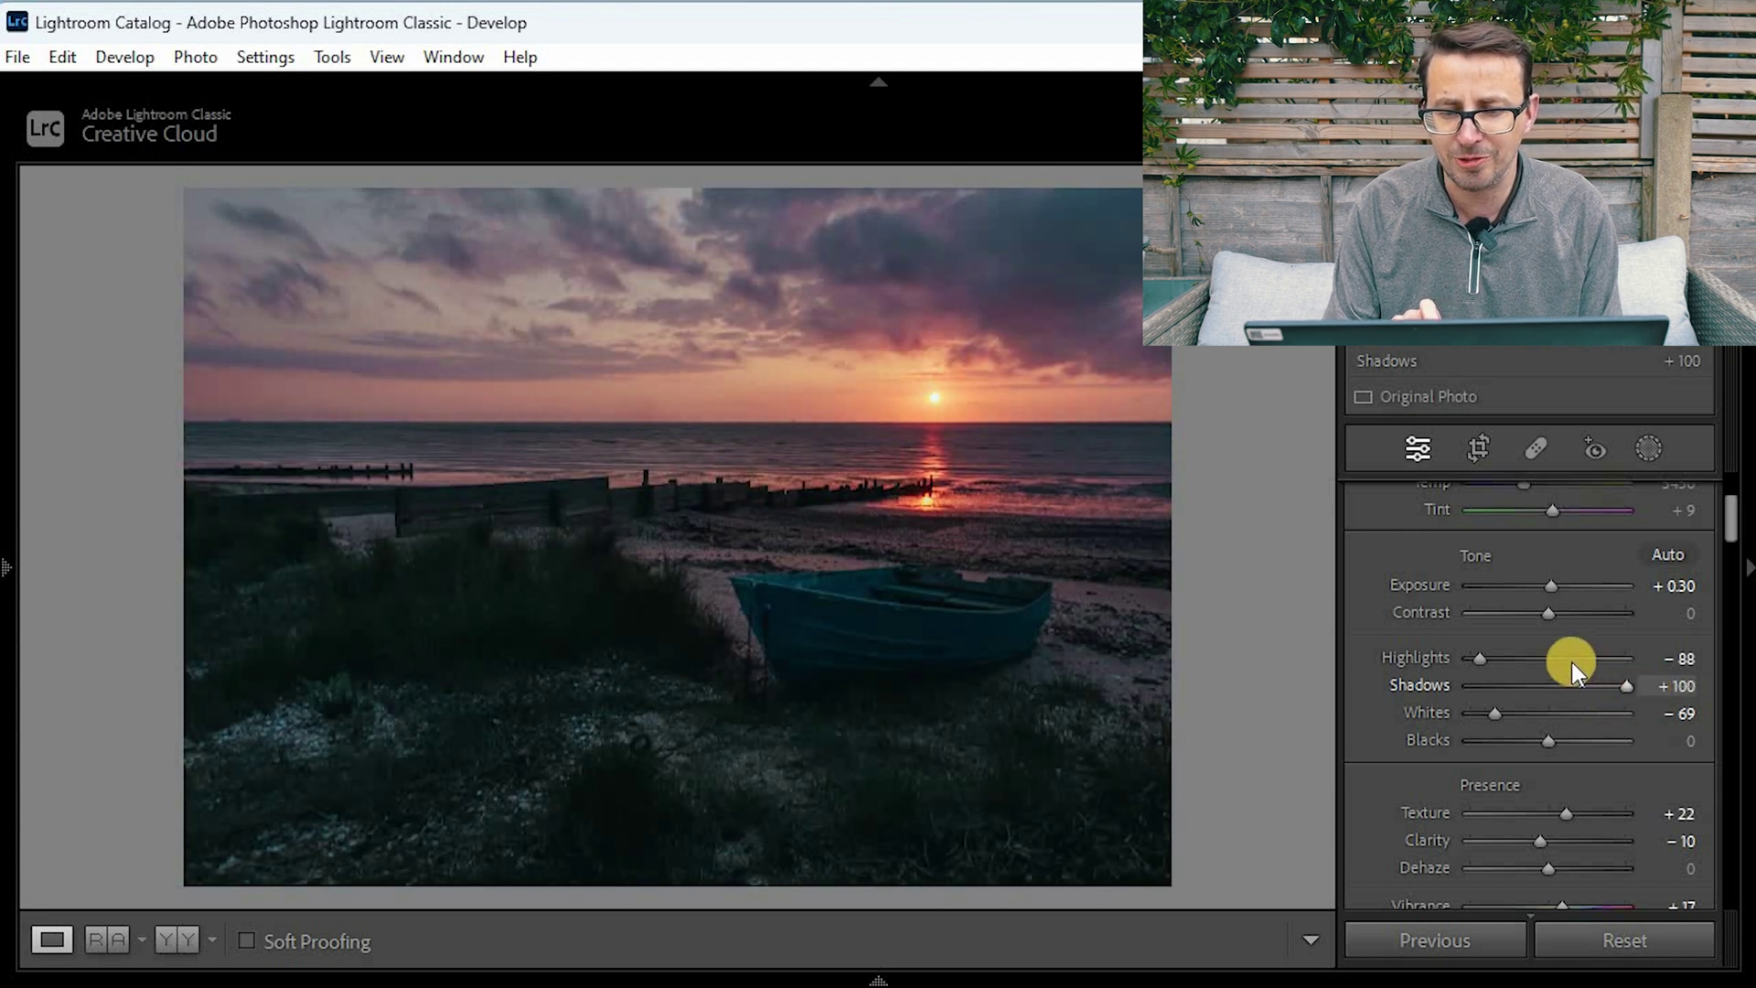
pyautogui.click(1549, 618)
pyautogui.moveTo(1551, 591); pyautogui.dragTo(1554, 590)
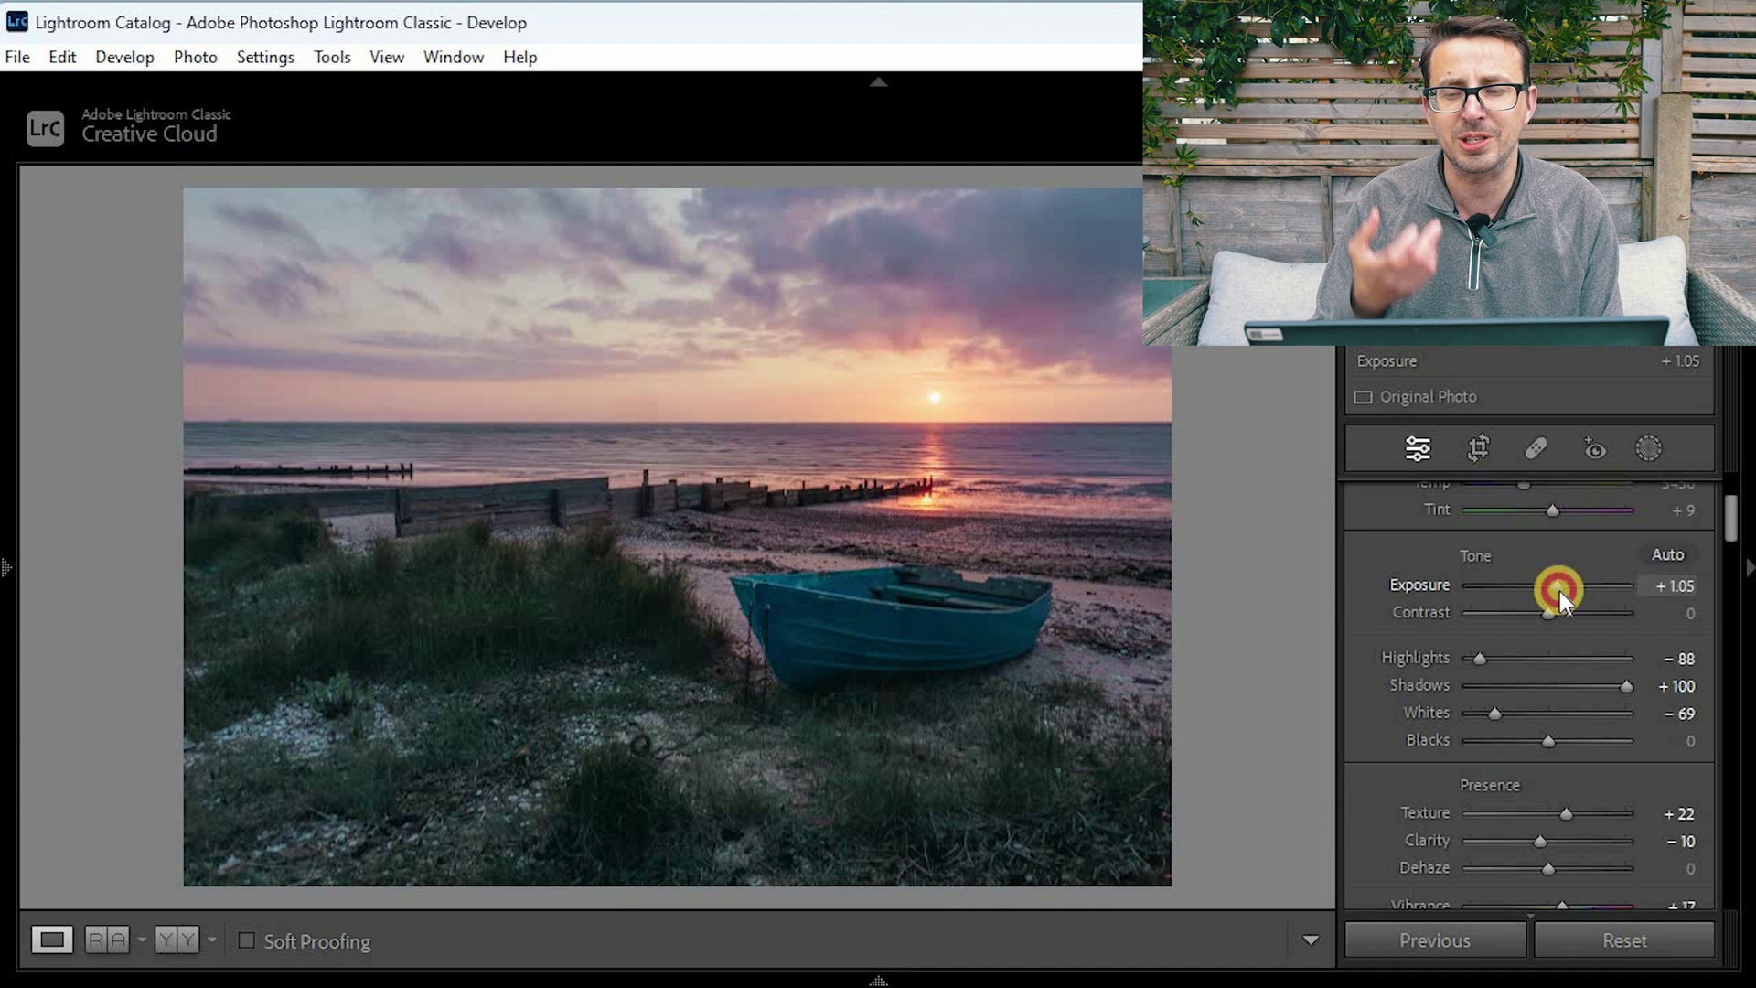
pyautogui.moveTo(1560, 591); pyautogui.dragTo(1560, 591)
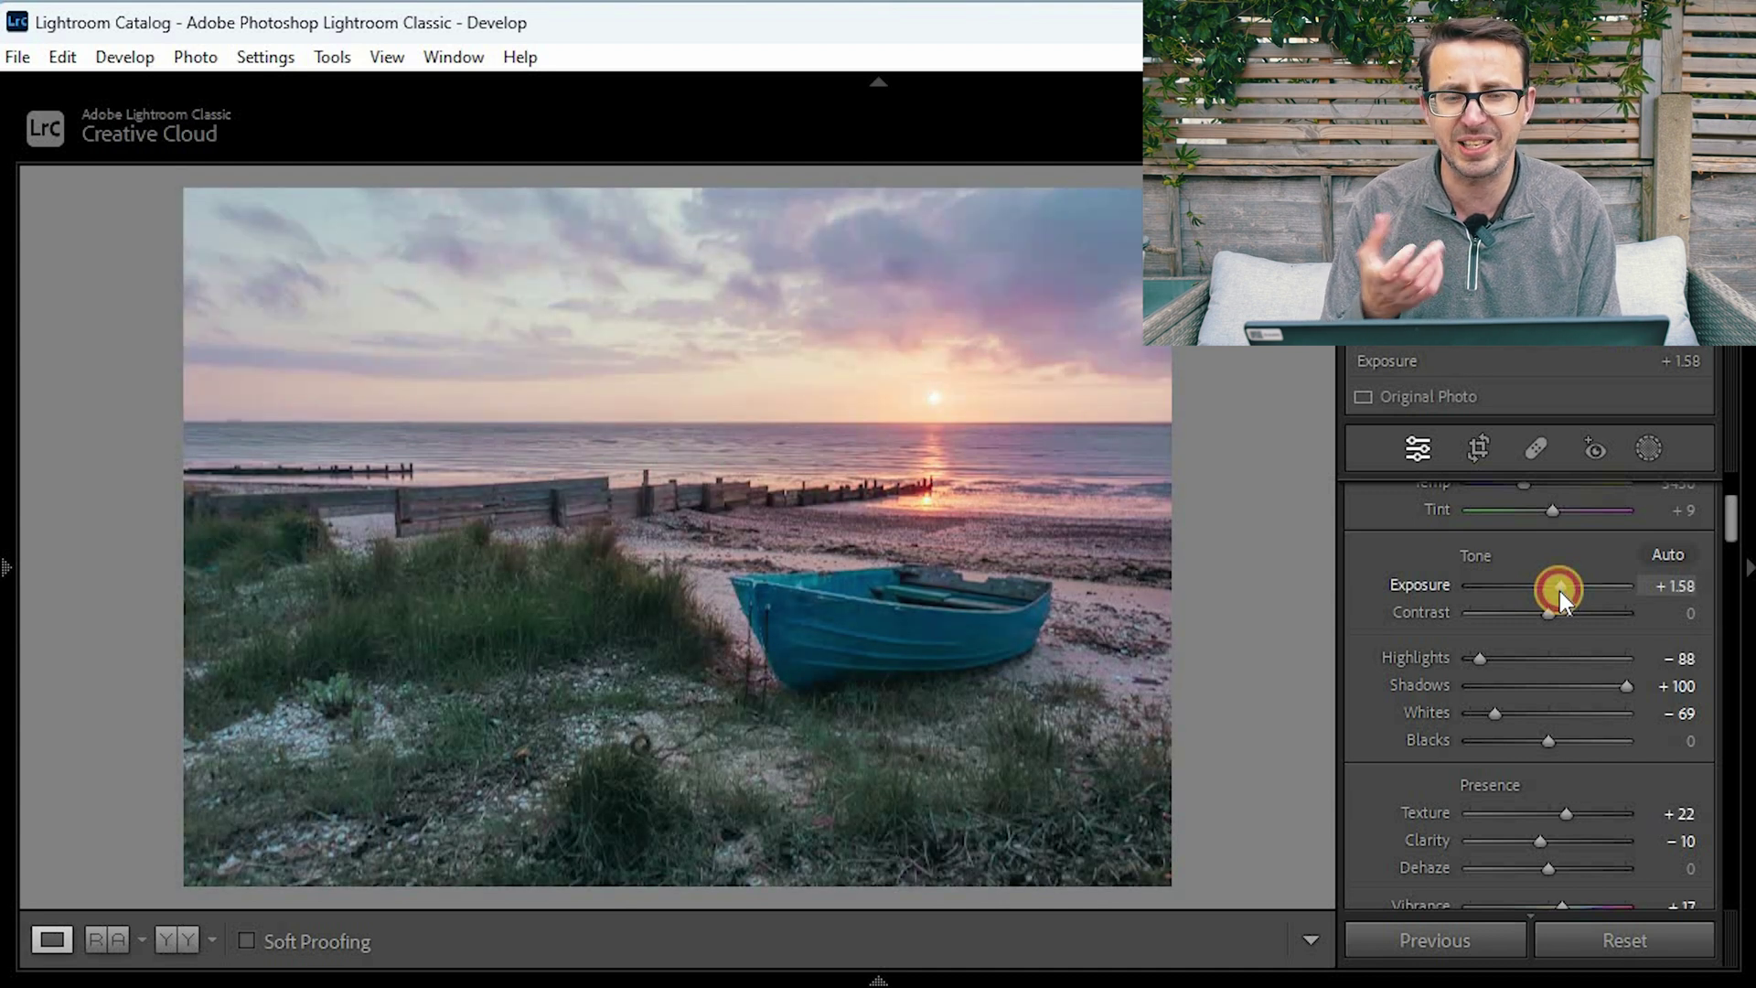
# Soften the sunset boat photo by setting Contrast to −16 and lowering Clarity further
pyautogui.click(1544, 616)
pyautogui.moveTo(1522, 618)
pyautogui.mouseDown()
pyautogui.moveTo(1502, 618)
pyautogui.moveTo(1616, 617)
pyautogui.moveTo(1529, 617)
pyautogui.mouseUp()
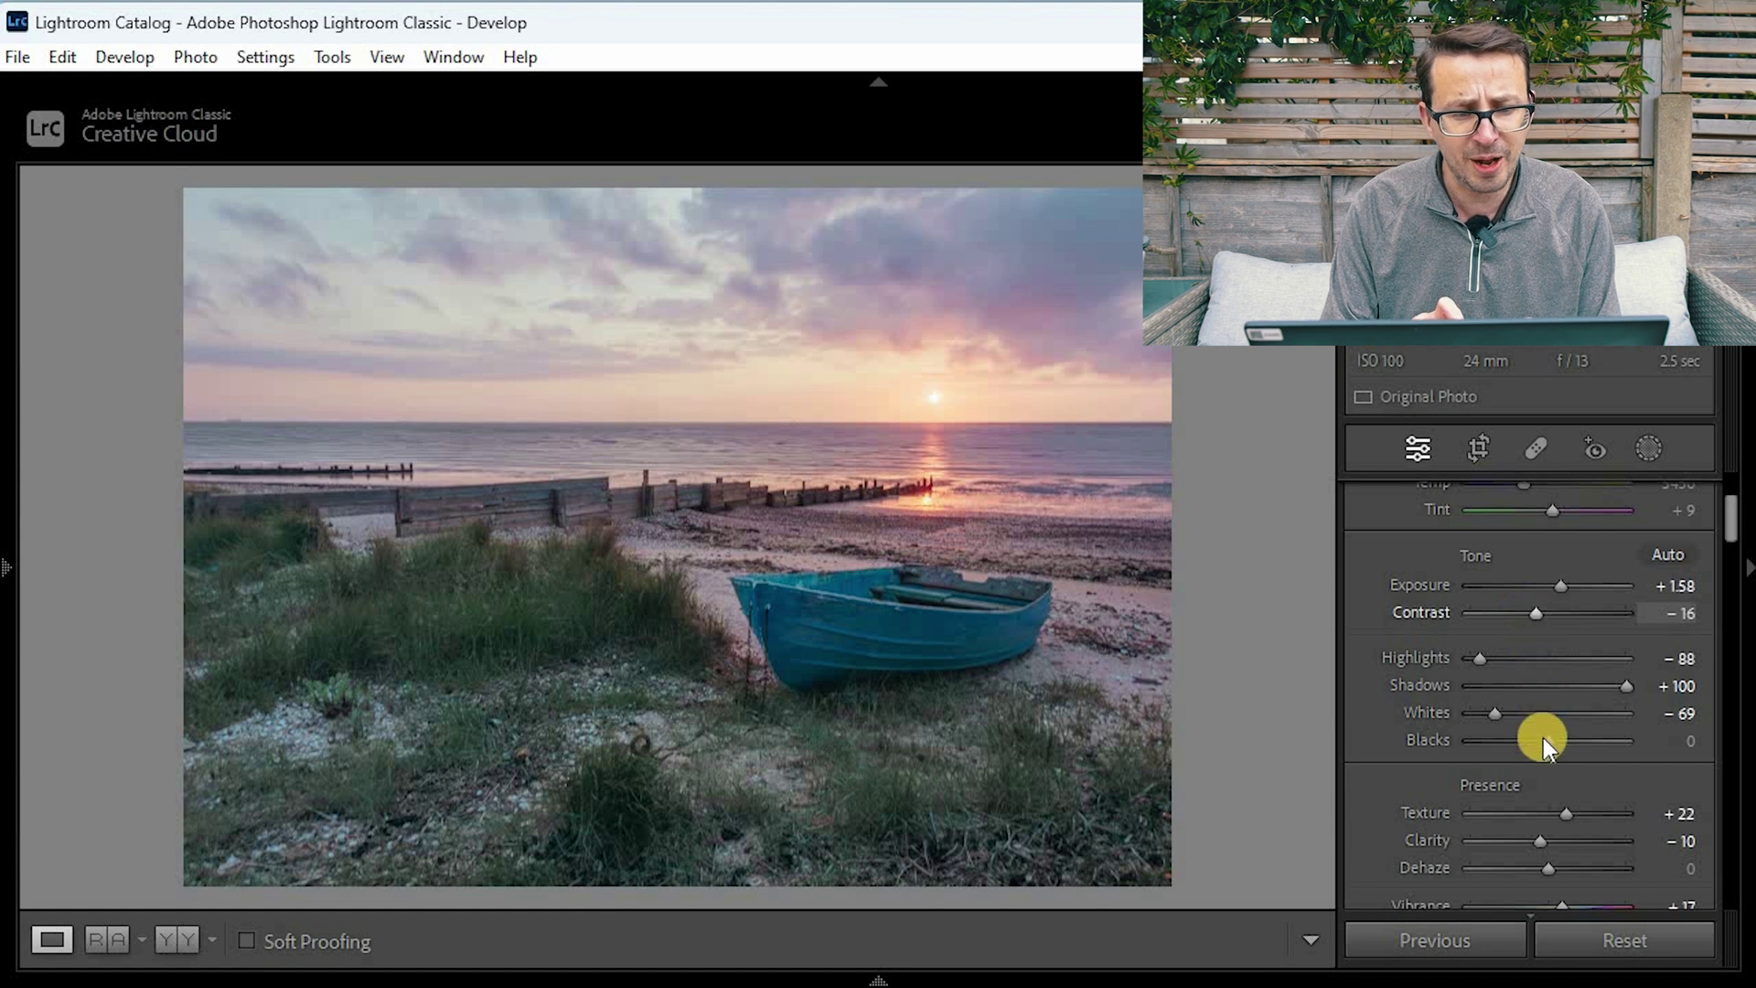
pyautogui.moveTo(1538, 837)
pyautogui.mouseDown()
pyautogui.moveTo(1518, 835)
pyautogui.moveTo(1576, 815)
pyautogui.moveTo(1506, 836)
pyautogui.moveTo(1551, 865)
pyautogui.moveTo(1507, 838)
pyautogui.moveTo(1522, 838)
pyautogui.mouseUp()
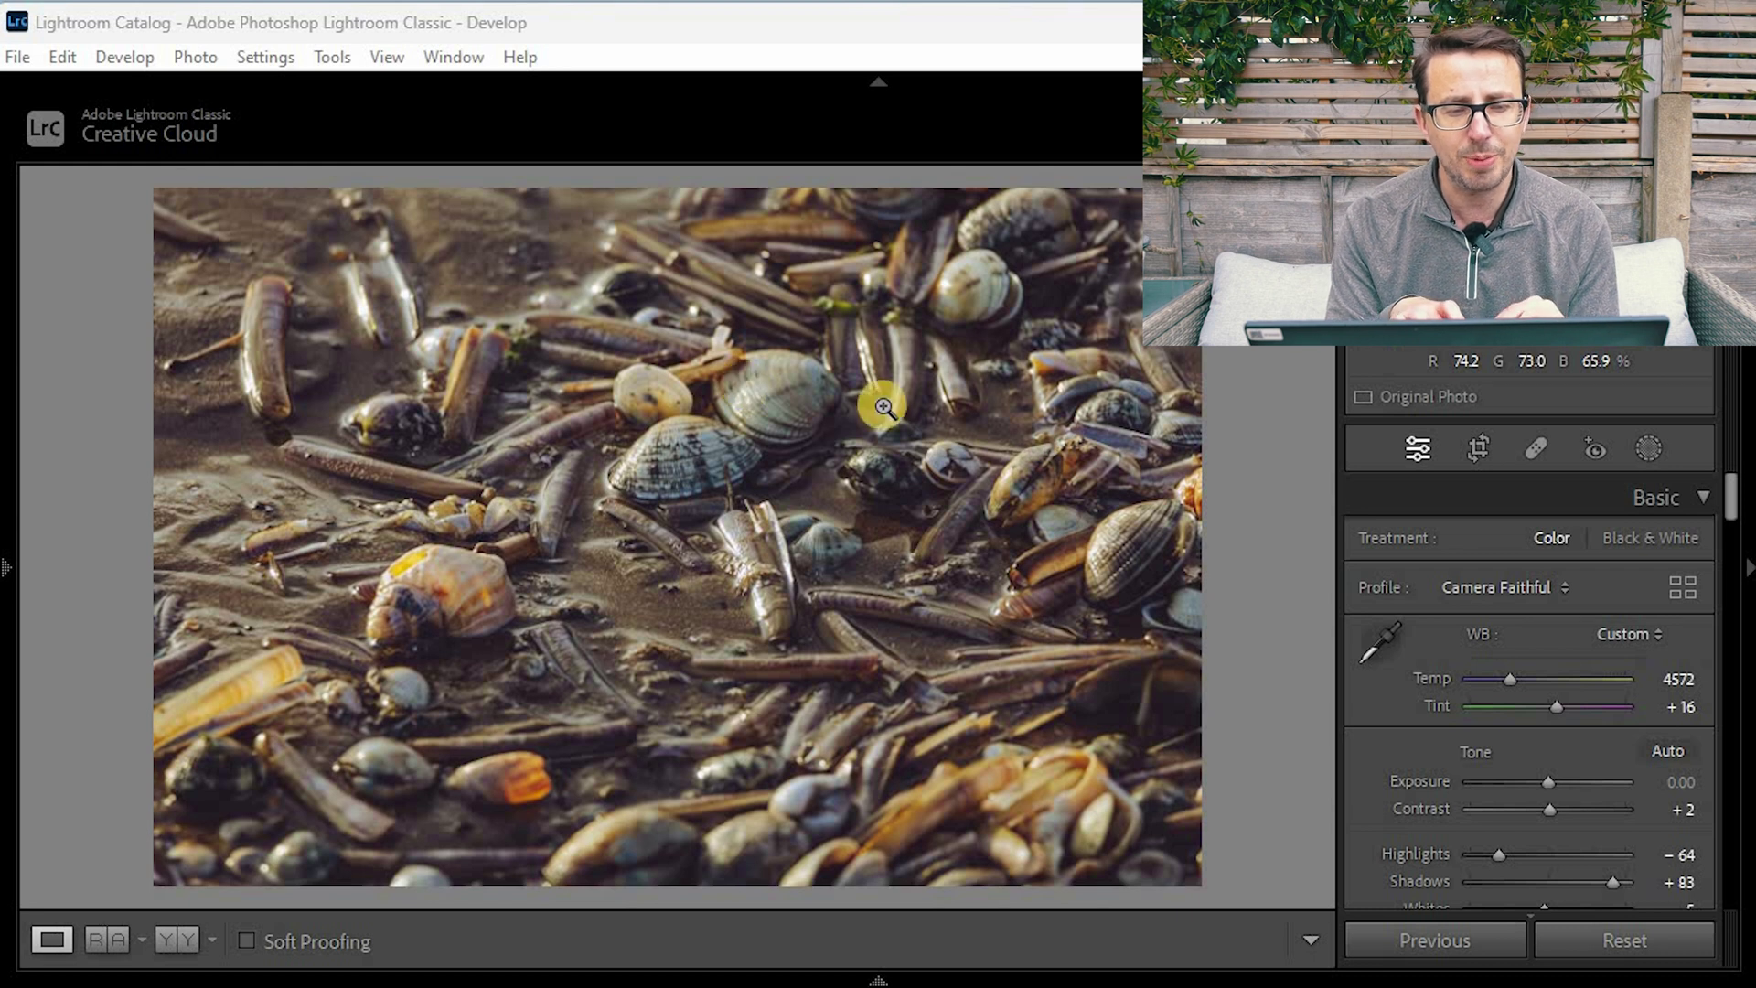
# Crop the seashell photo tighter at a locked 1 x 1.414 aspect ratio, cutting off its lower part, and apply the crop
pyautogui.click(1474, 445)
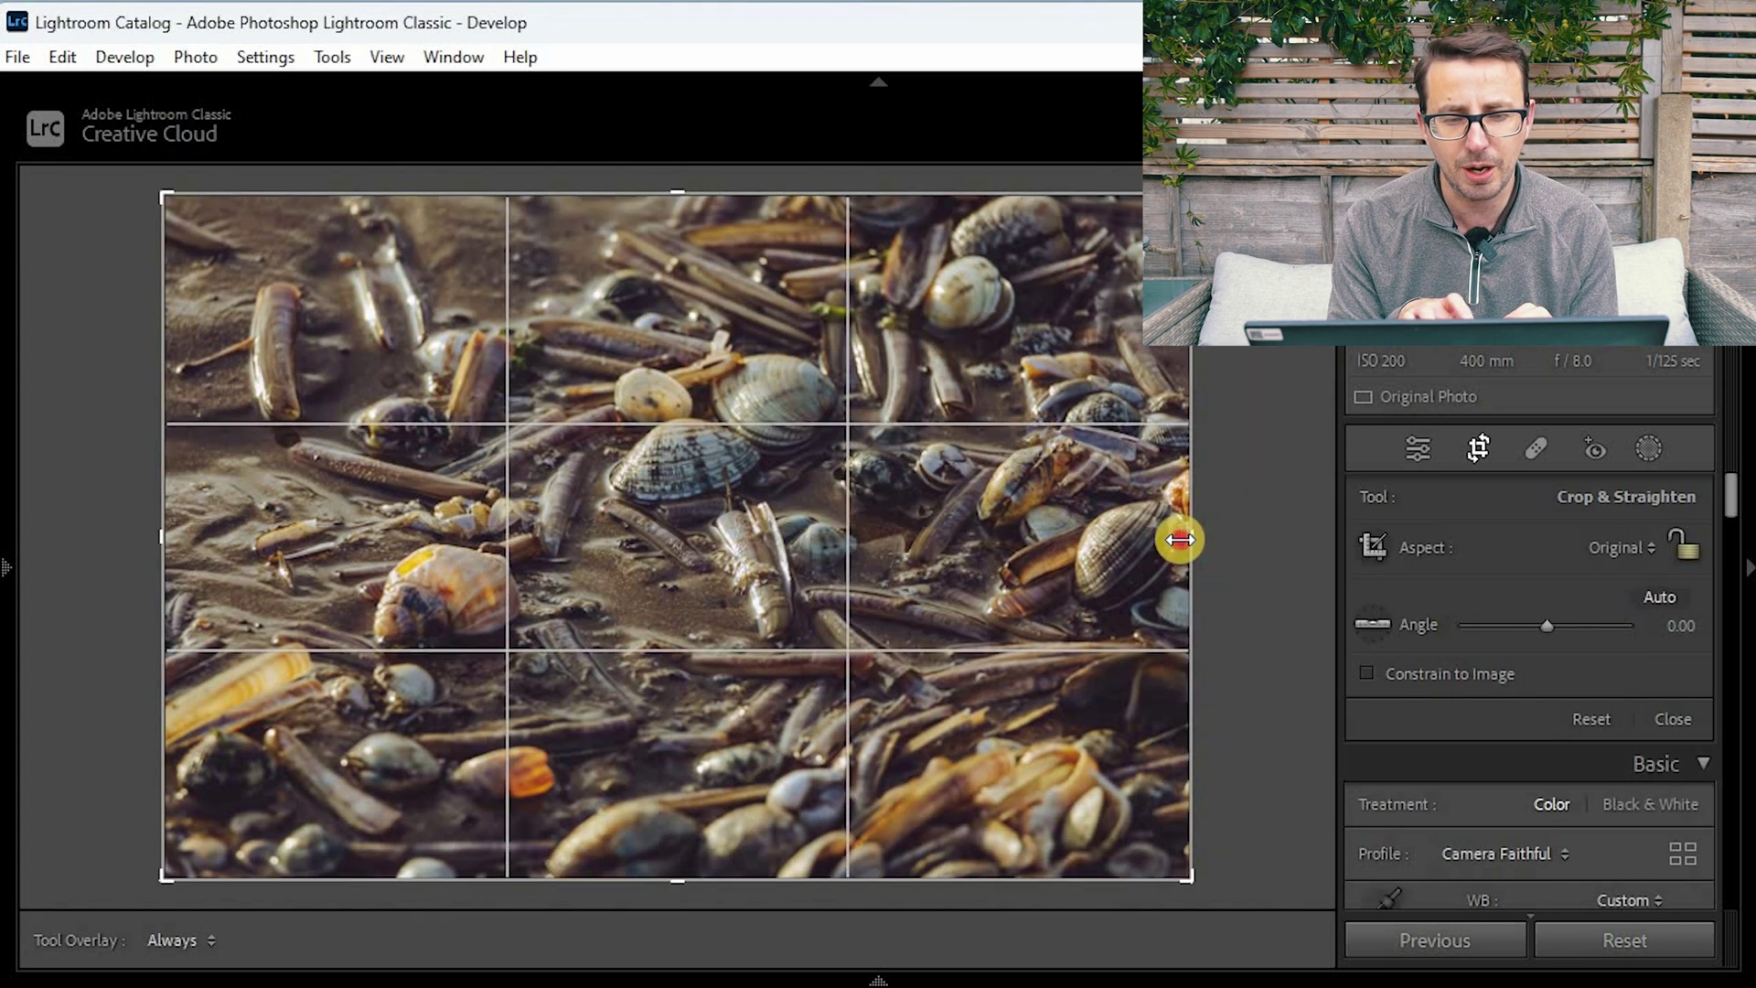
pyautogui.moveTo(1176, 530); pyautogui.dragTo(1141, 535)
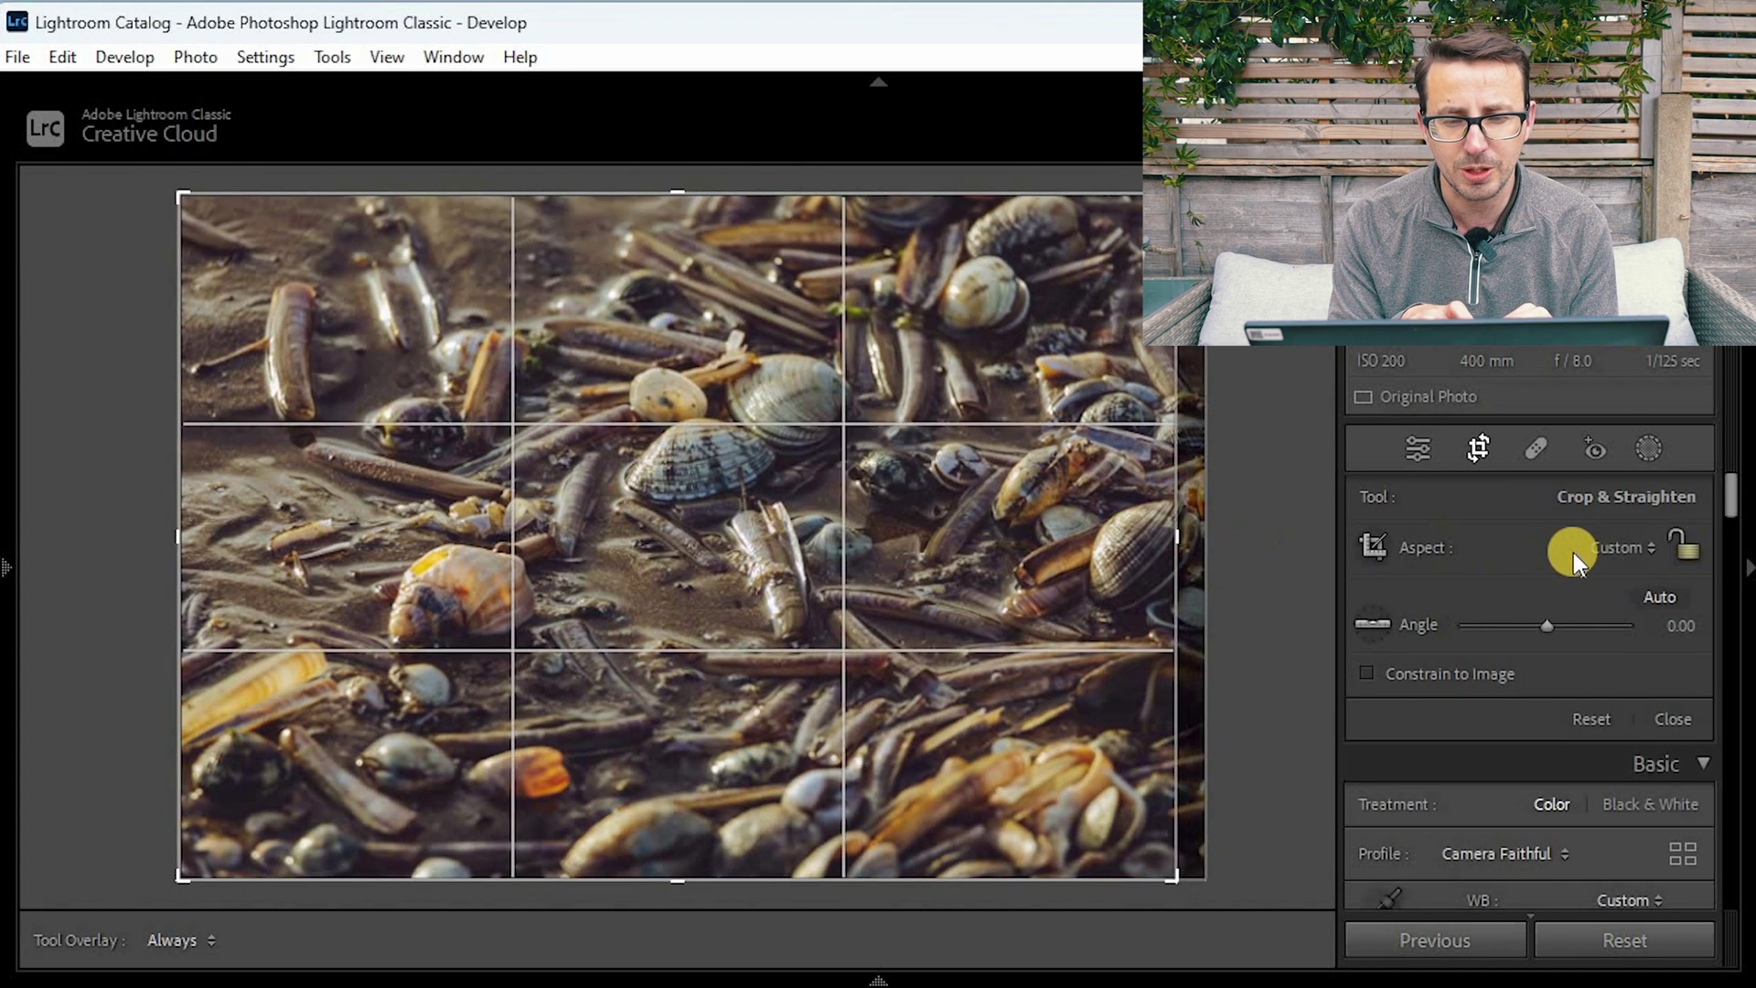
pyautogui.hotkey('shift', 'a')
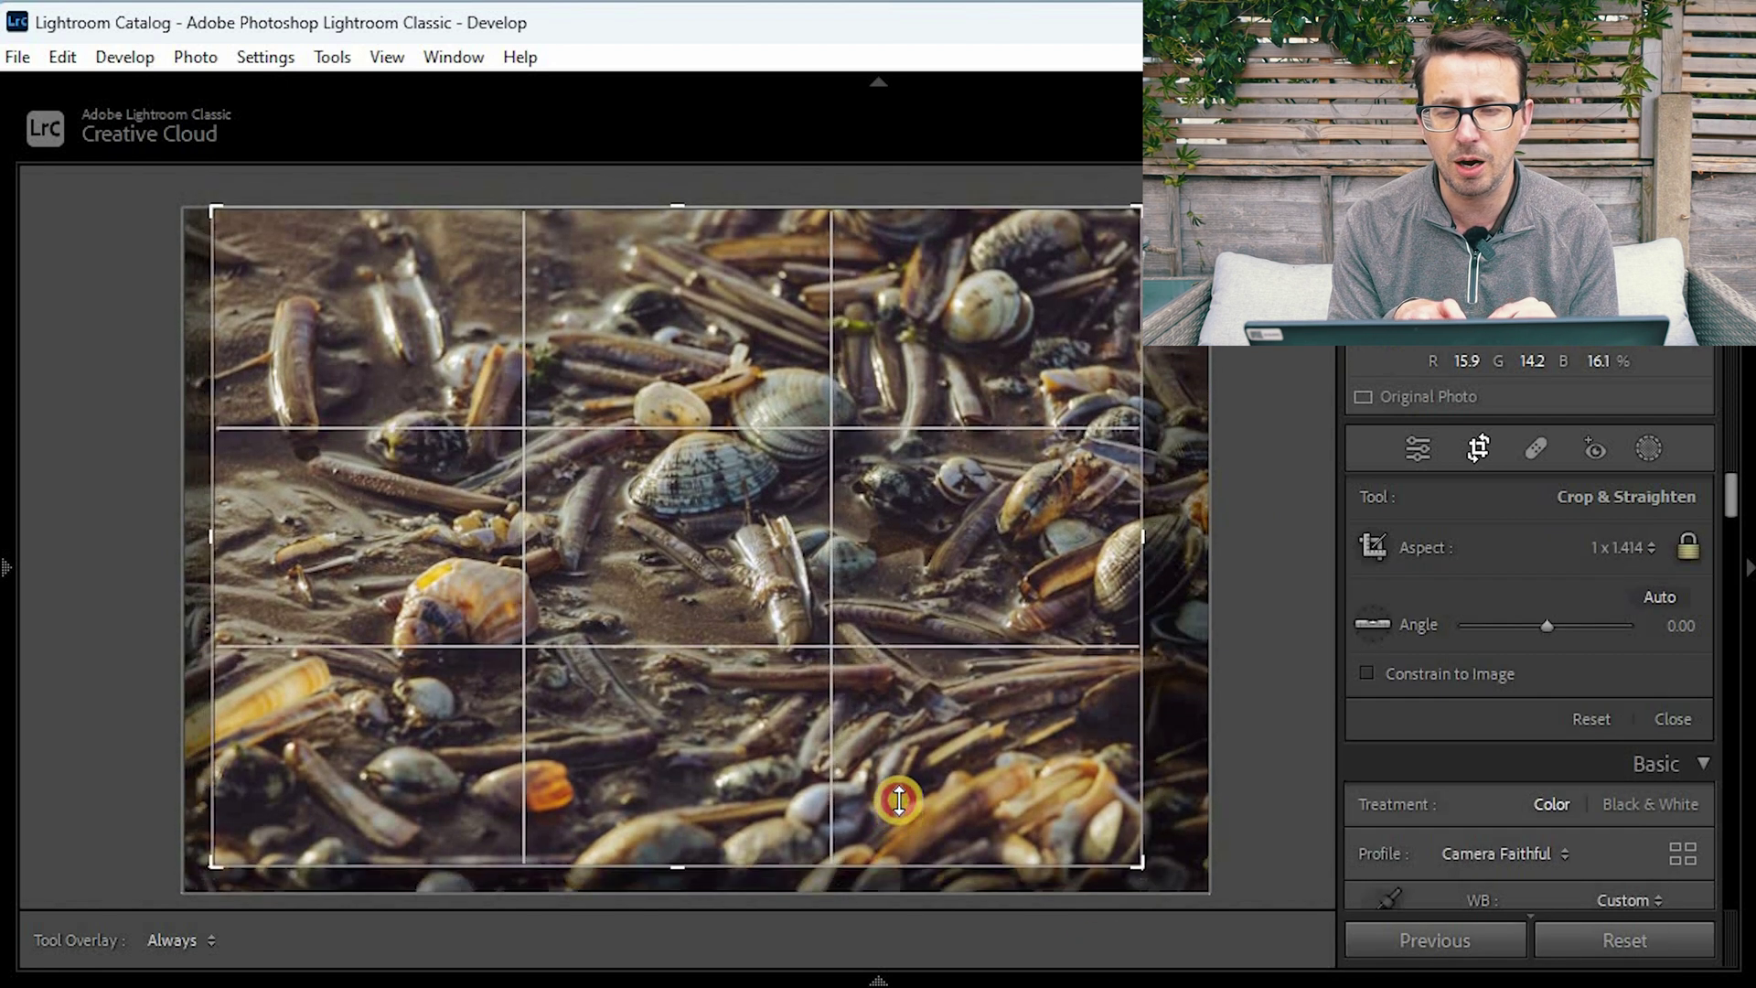
pyautogui.moveTo(899, 801); pyautogui.dragTo(975, 747)
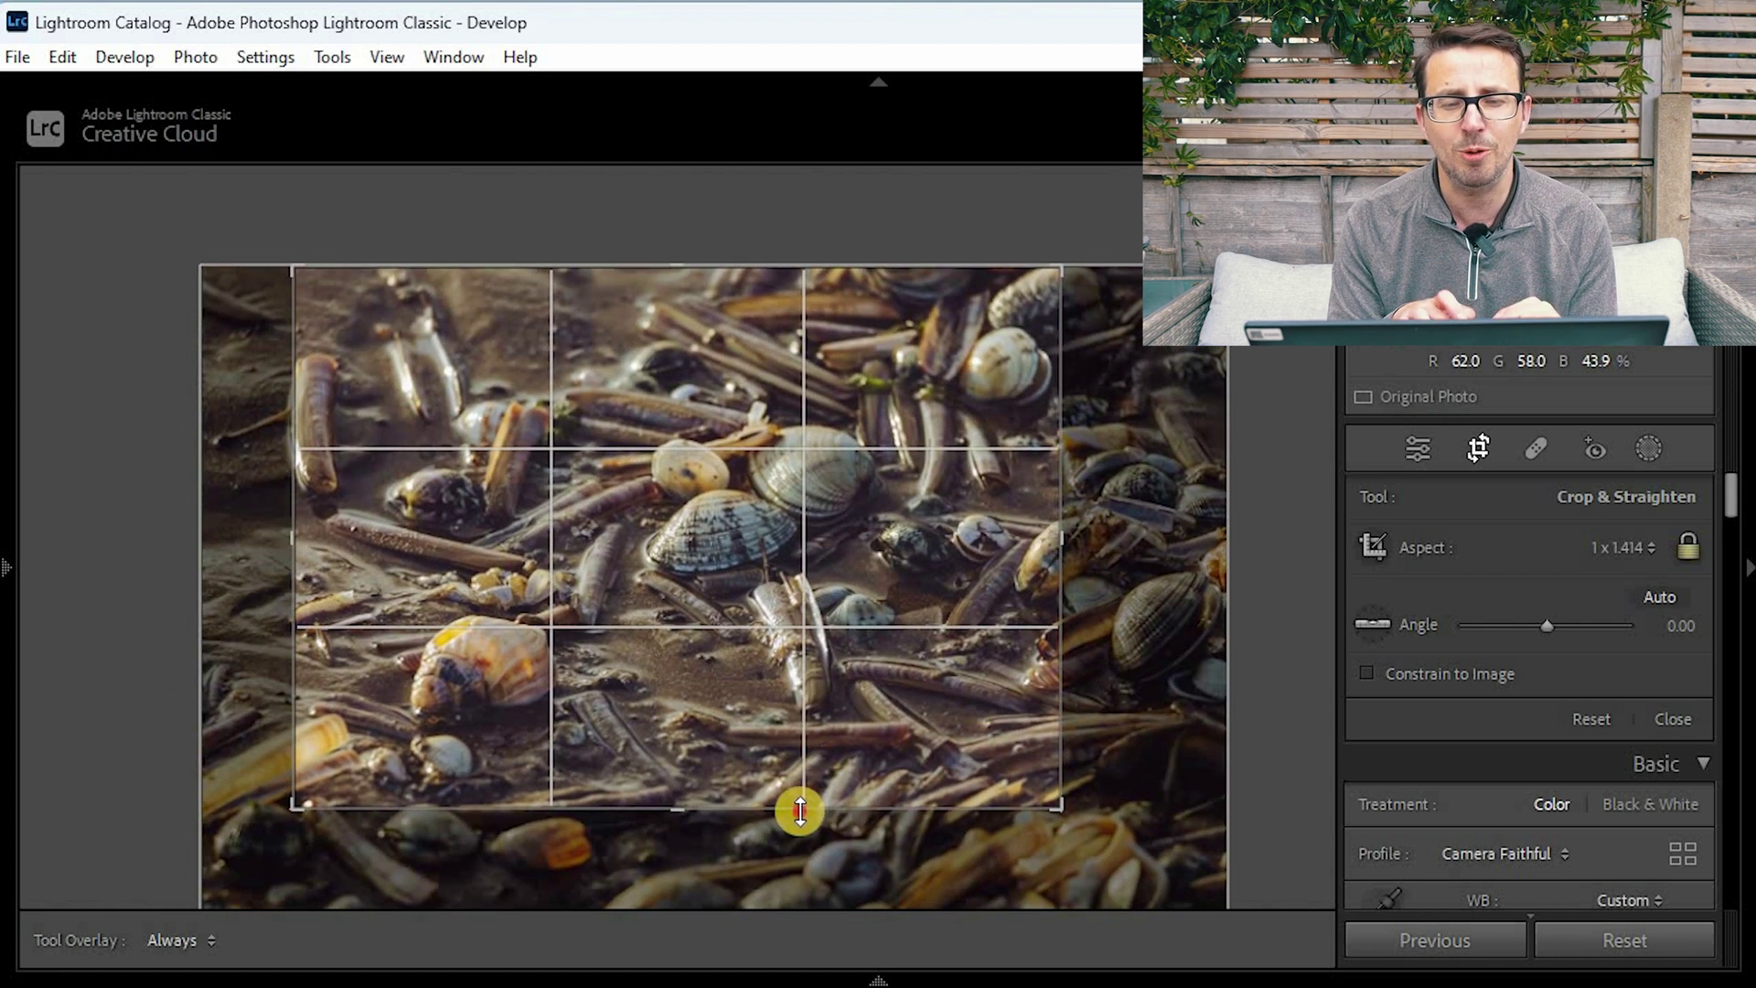
pyautogui.moveTo(843, 772); pyautogui.dragTo(842, 768)
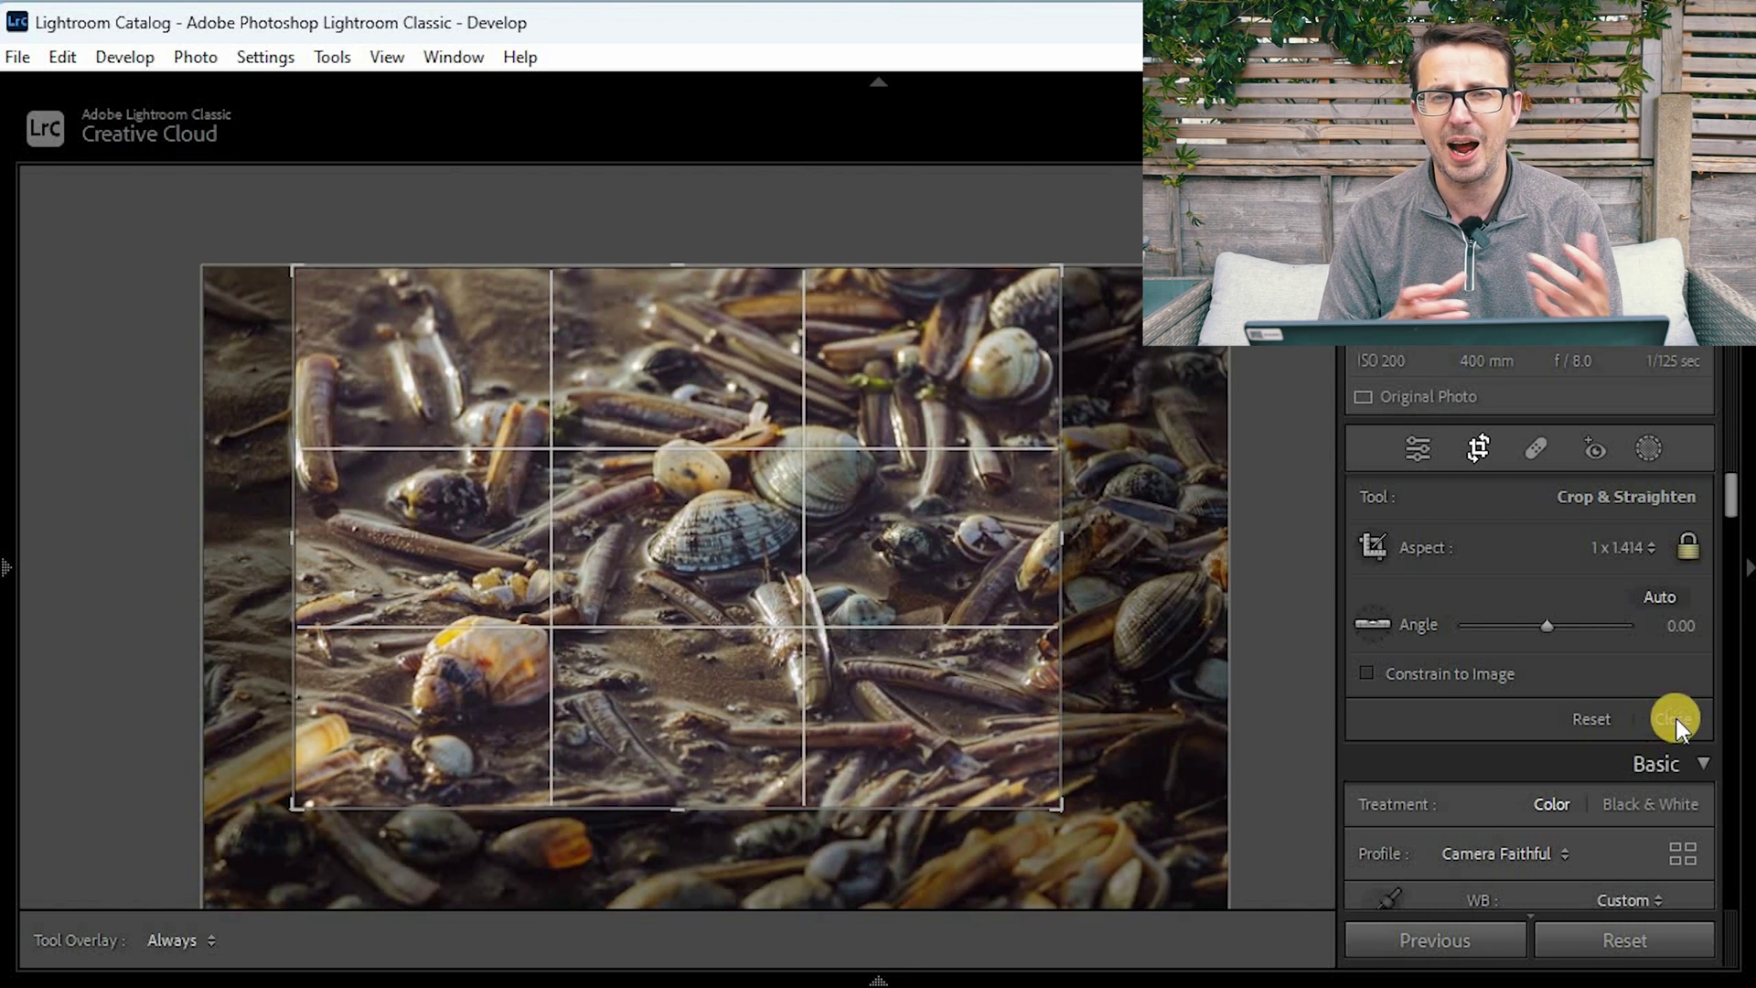
pyautogui.press('Return')
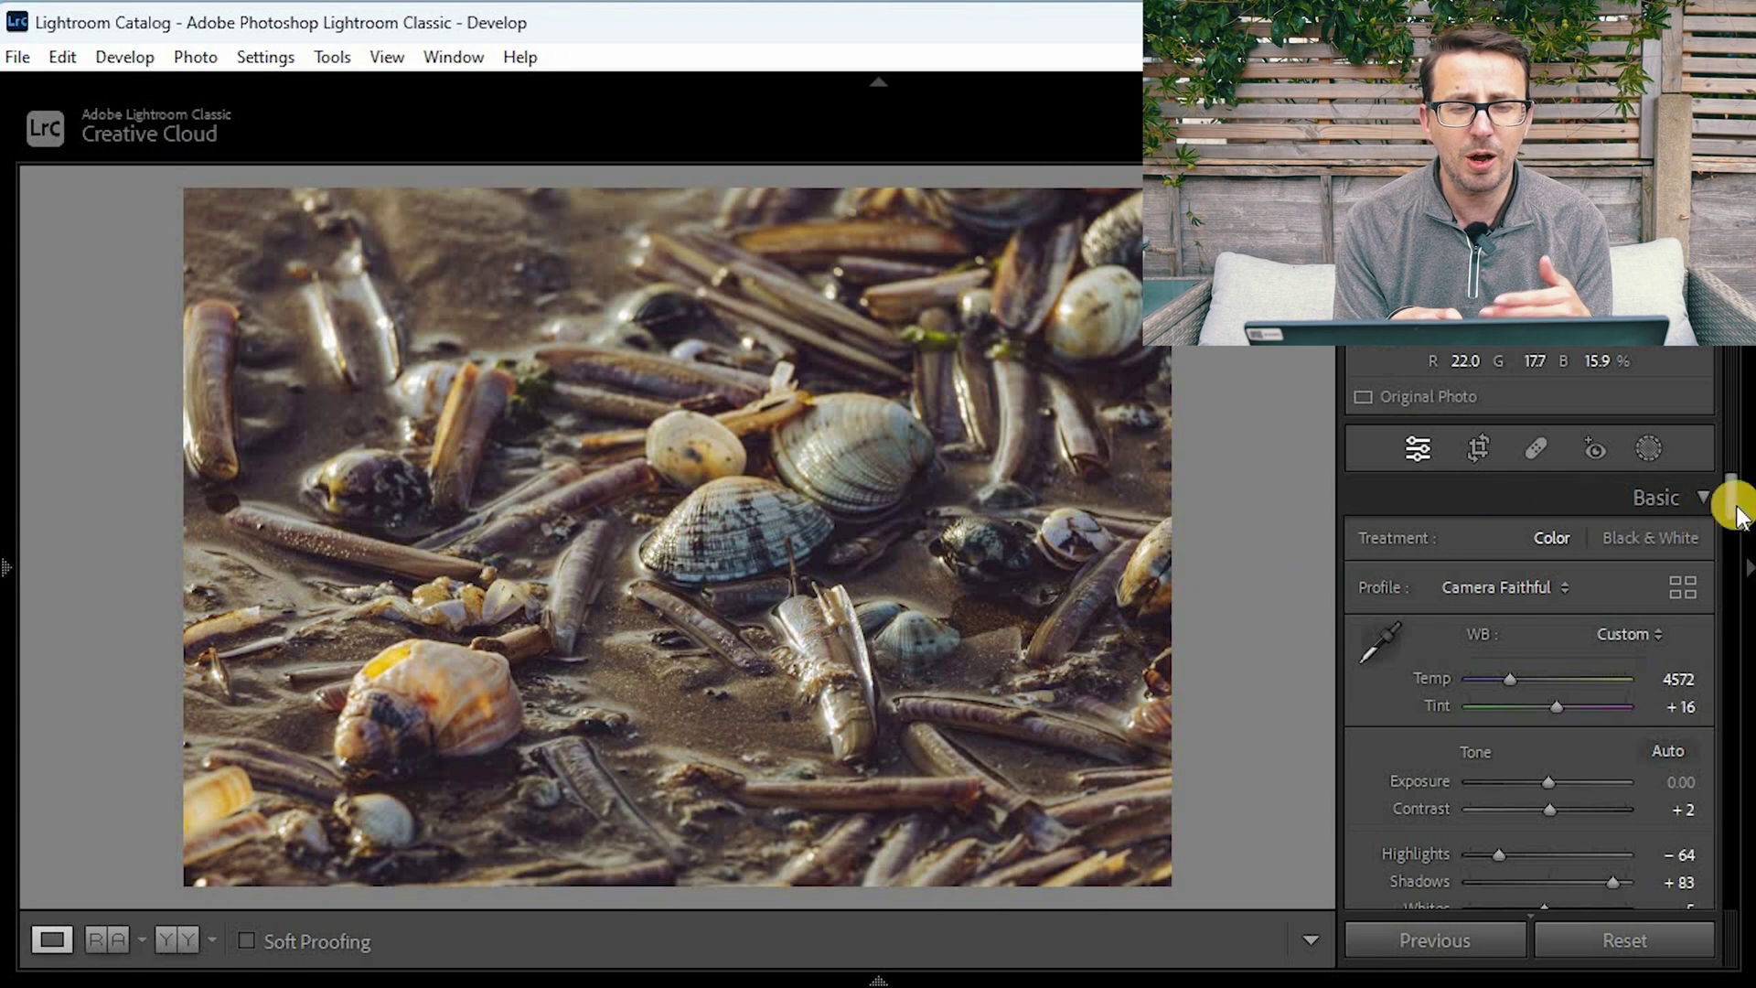
# Set the seashell photo's Sharpening Amount to 66
pyautogui.click(1736, 599)
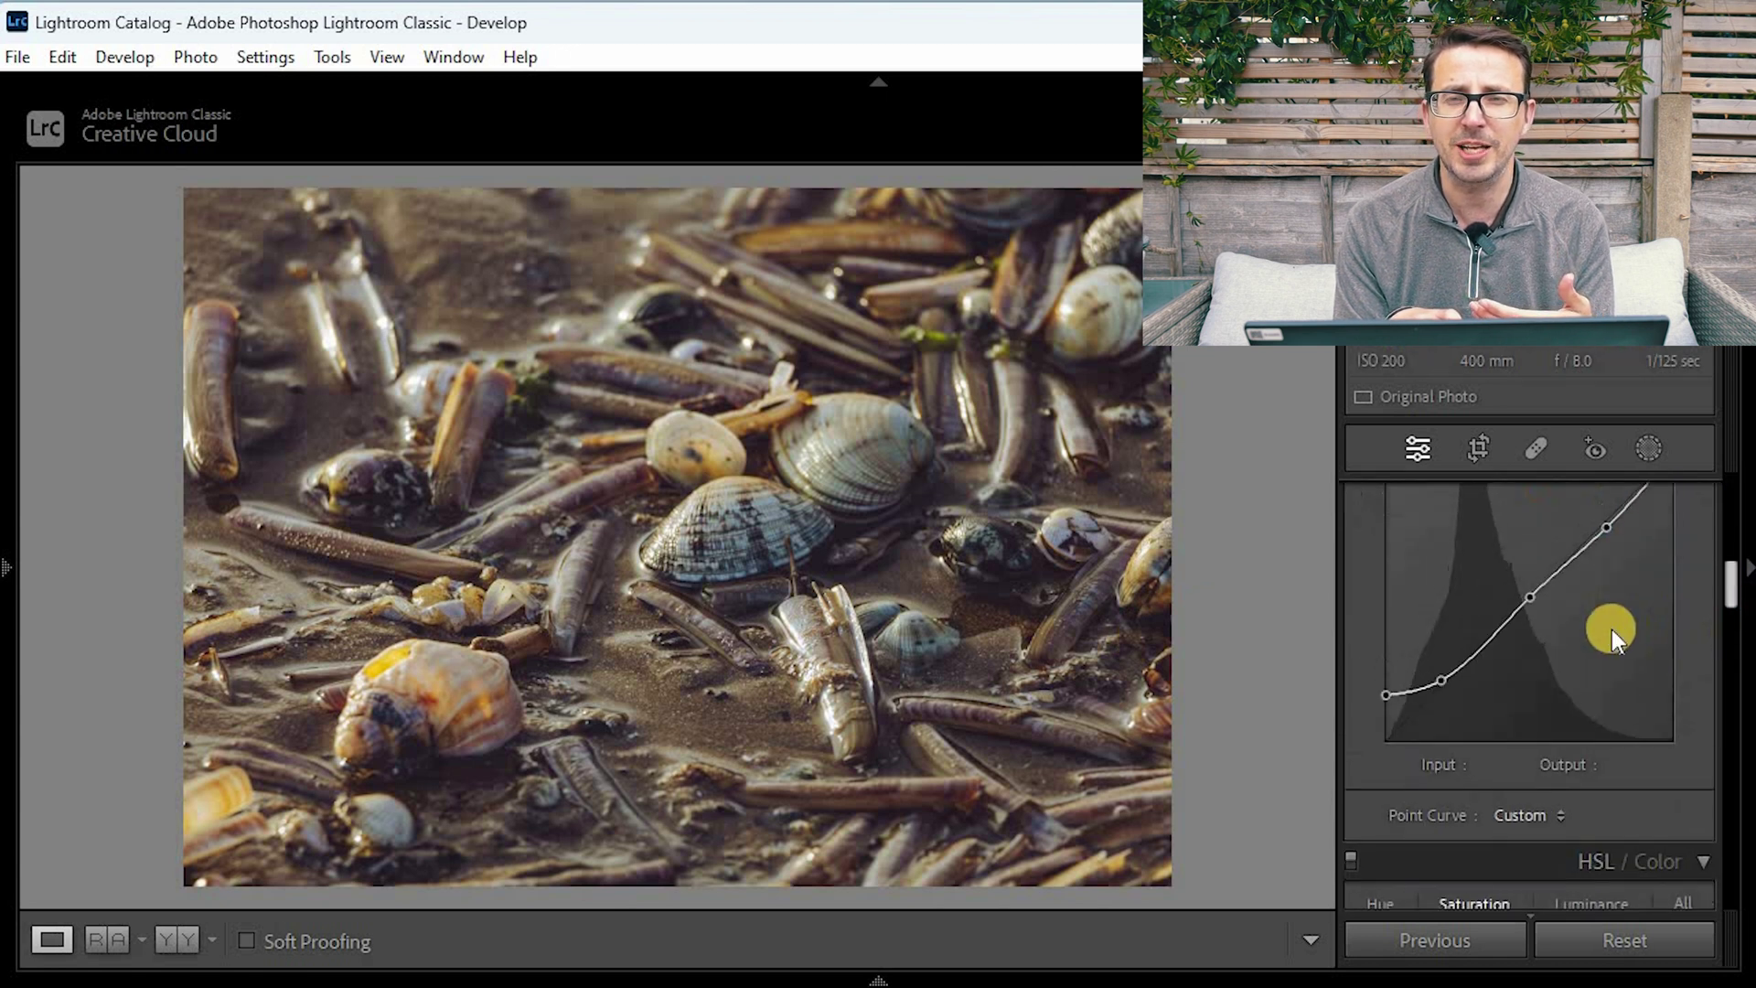
pyautogui.scroll(-5, 1607, 627)
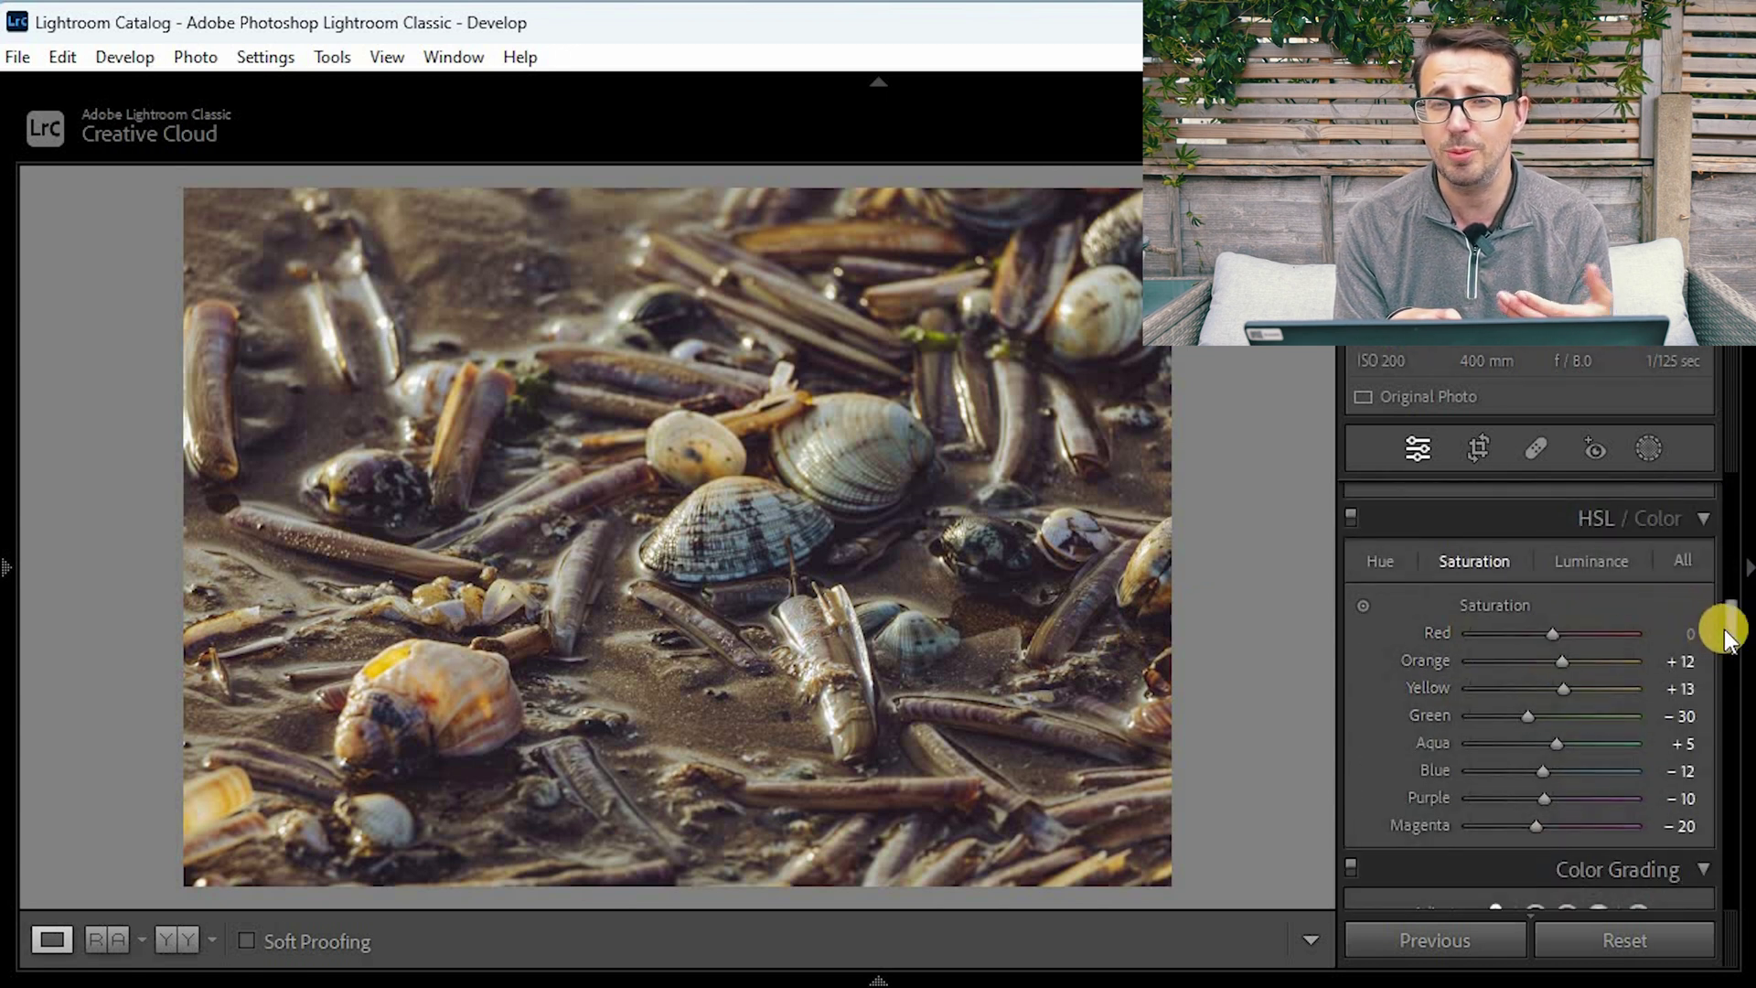
pyautogui.click(1742, 708)
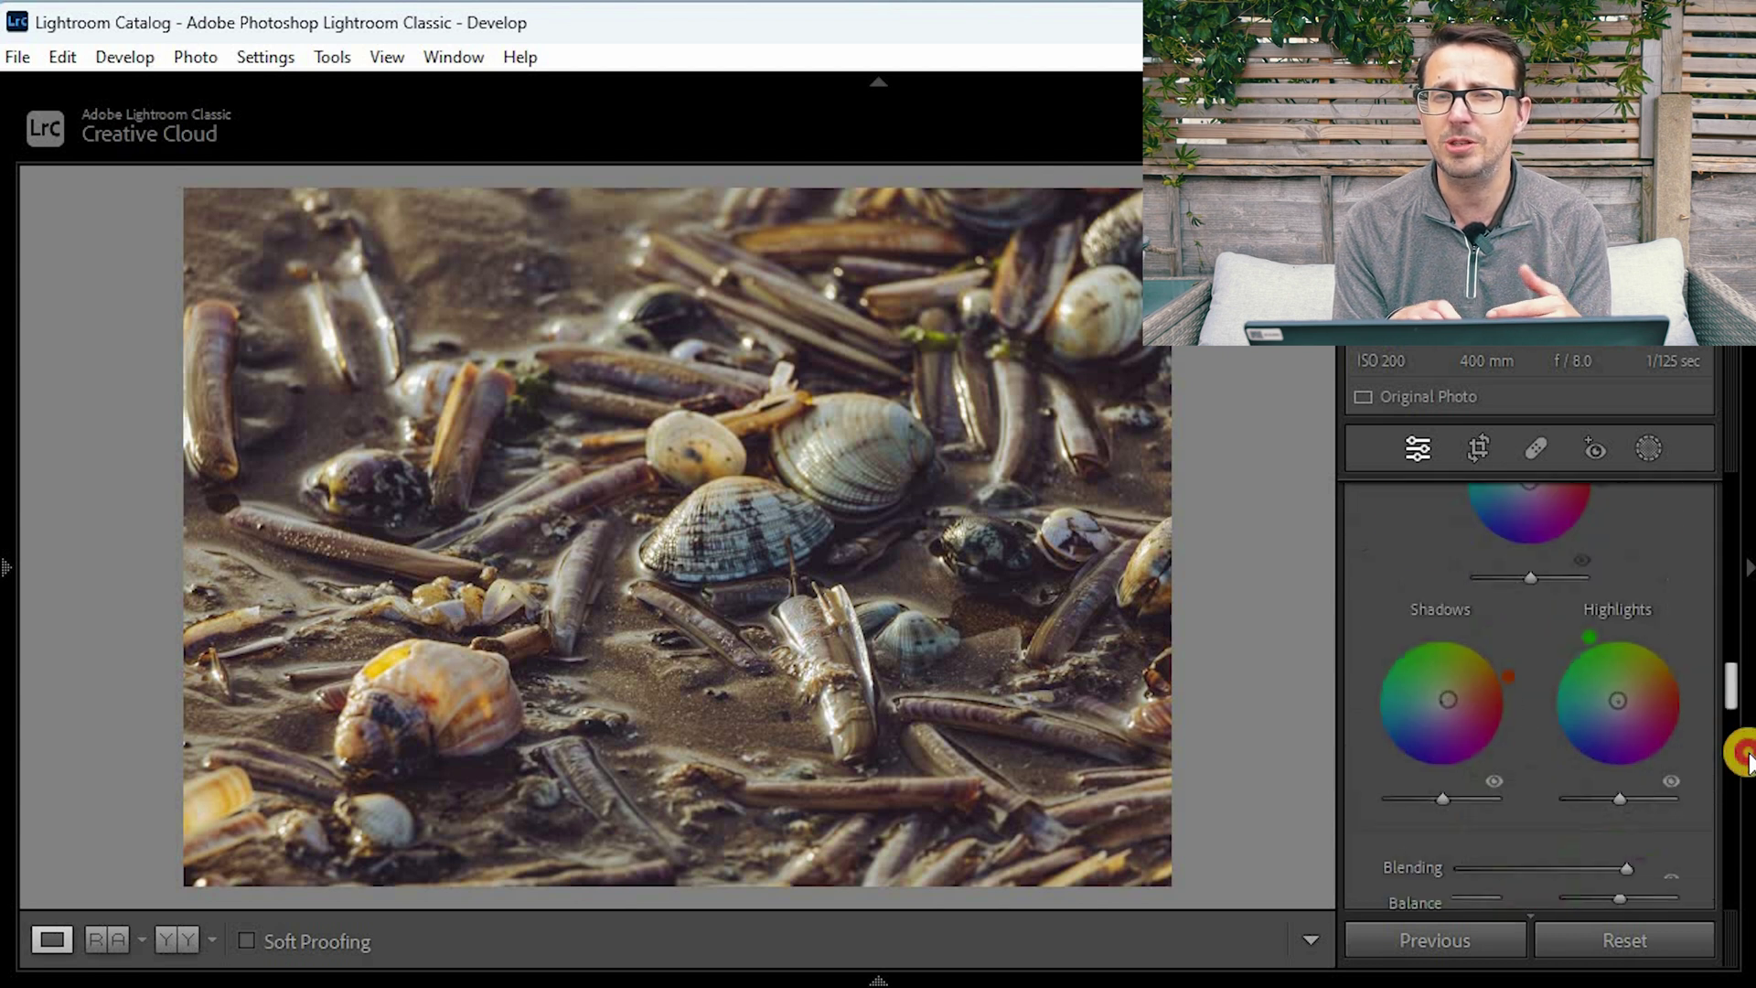
pyautogui.moveTo(1546, 765); pyautogui.dragTo(1533, 761)
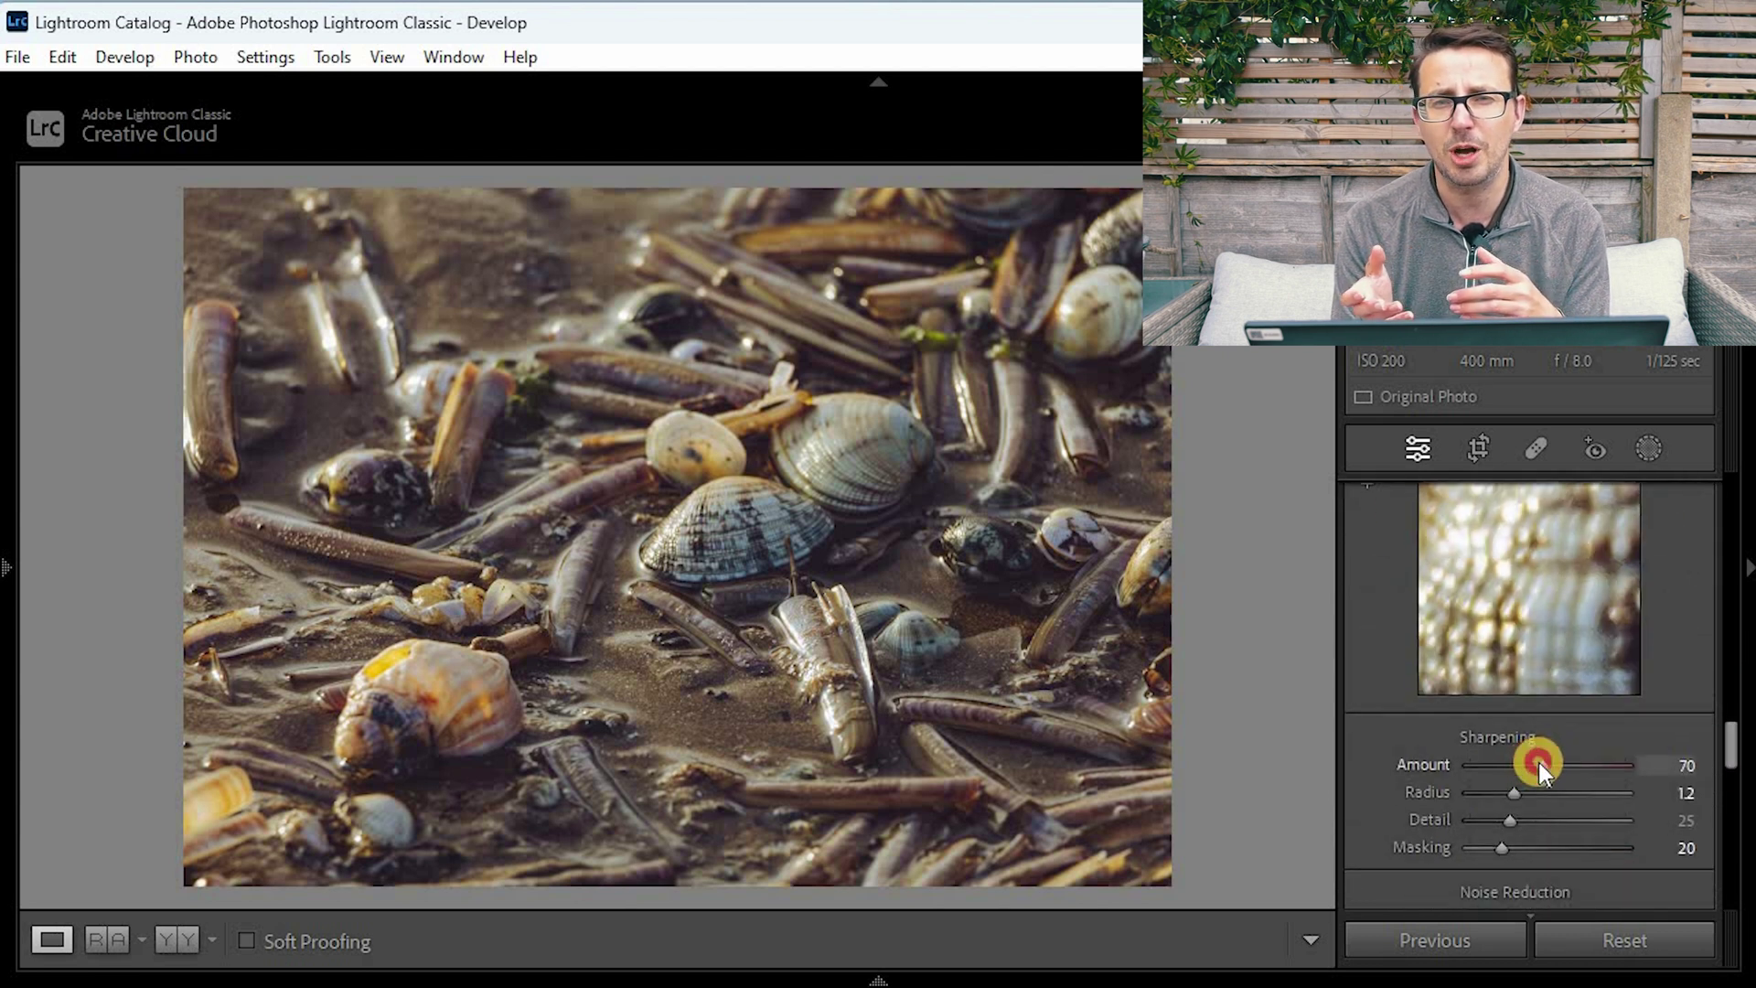
# Try the seashell photo's Contrast at −100, and set it to +49
pyautogui.click(1729, 756)
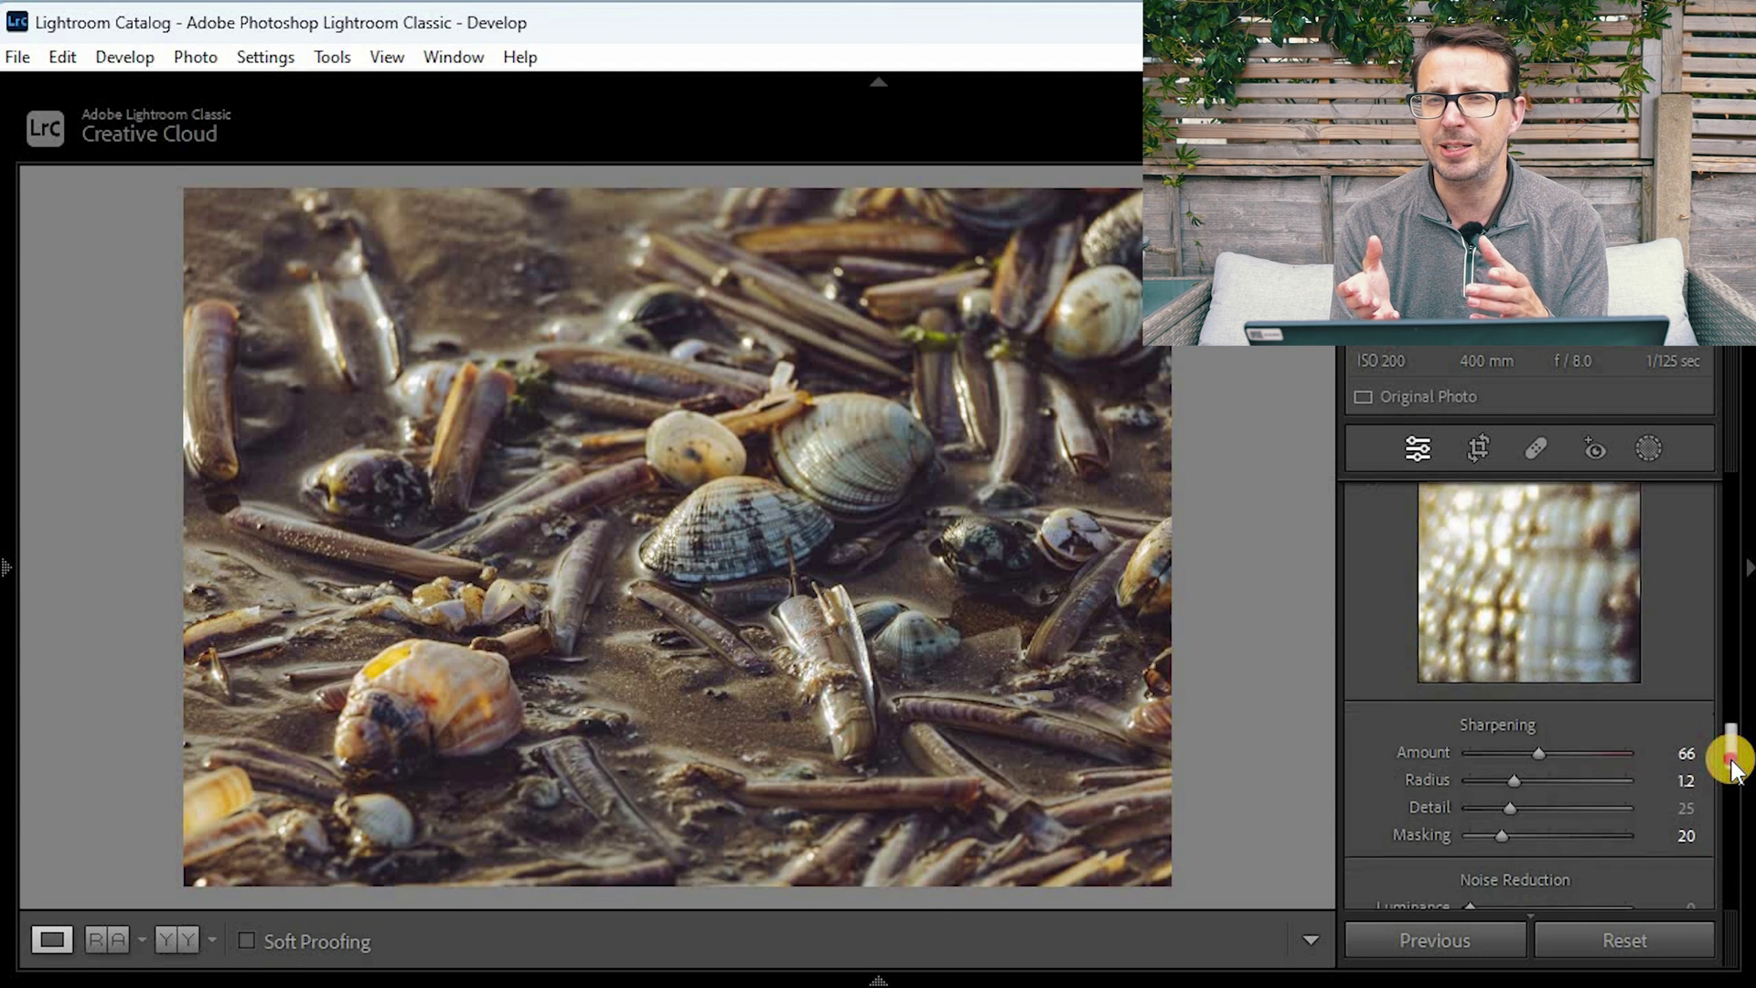
pyautogui.scroll(-2, 1730, 751)
pyautogui.moveTo(1731, 713); pyautogui.dragTo(1742, 457)
pyautogui.scroll(2, 1579, 529)
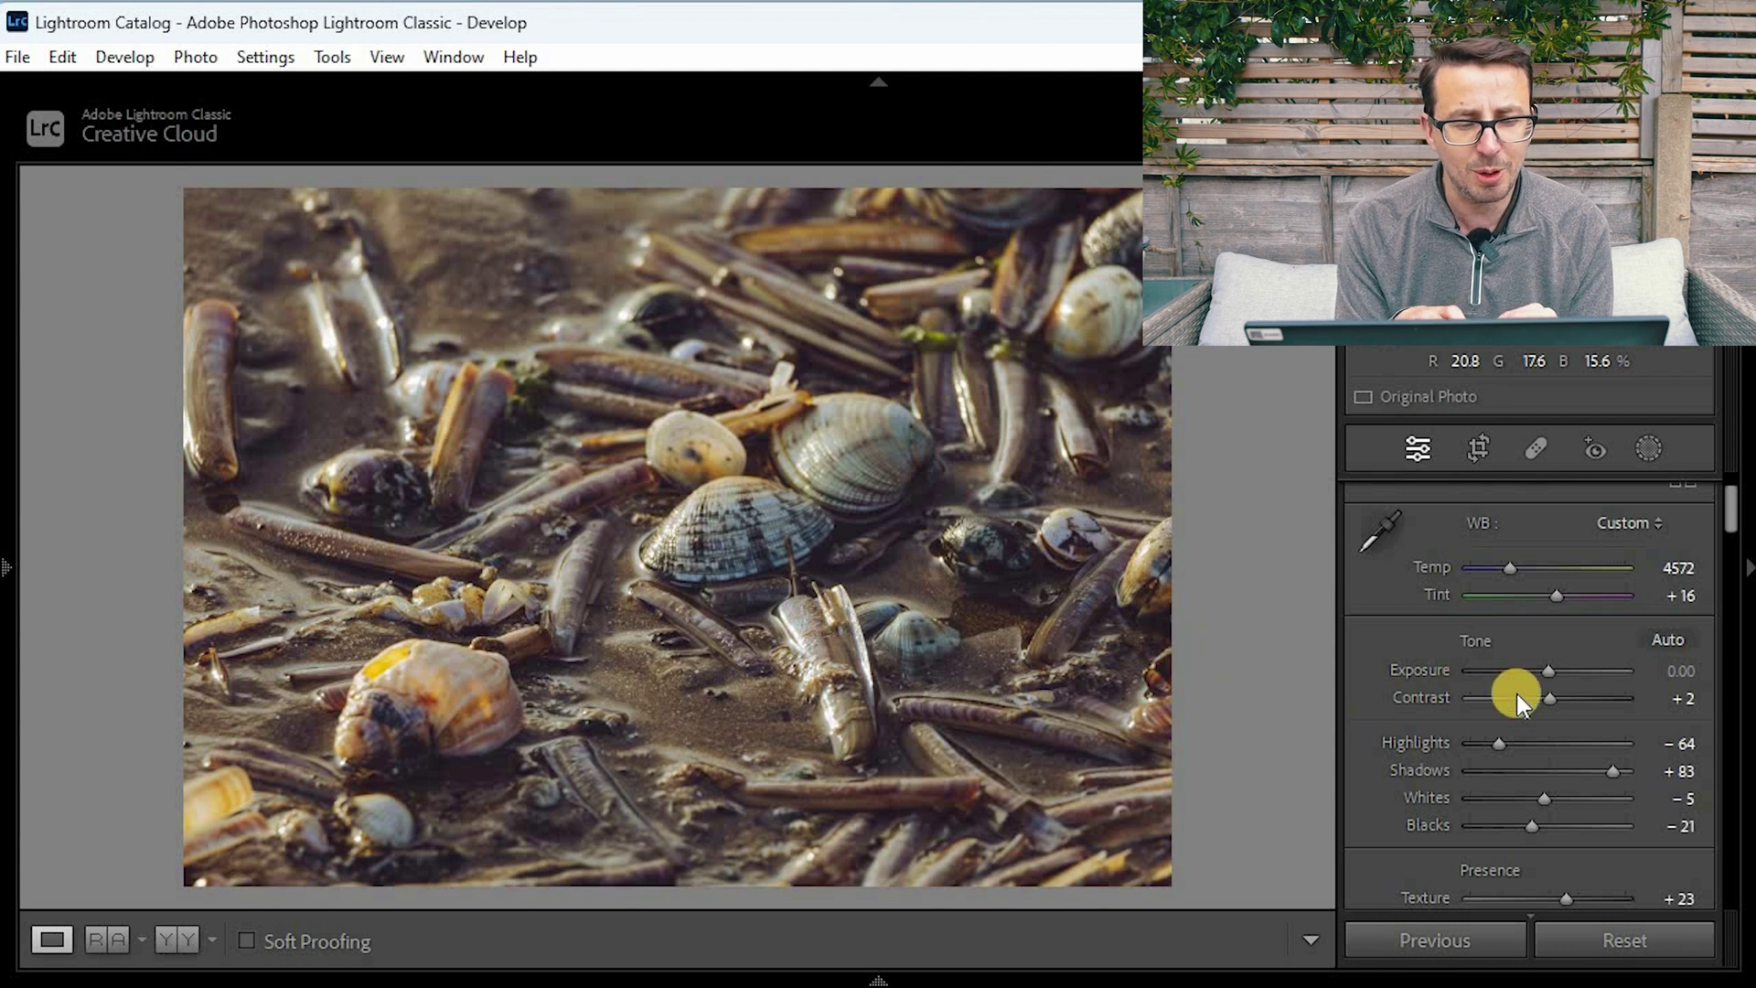
pyautogui.click(1551, 698)
pyautogui.moveTo(1568, 697); pyautogui.dragTo(1461, 695)
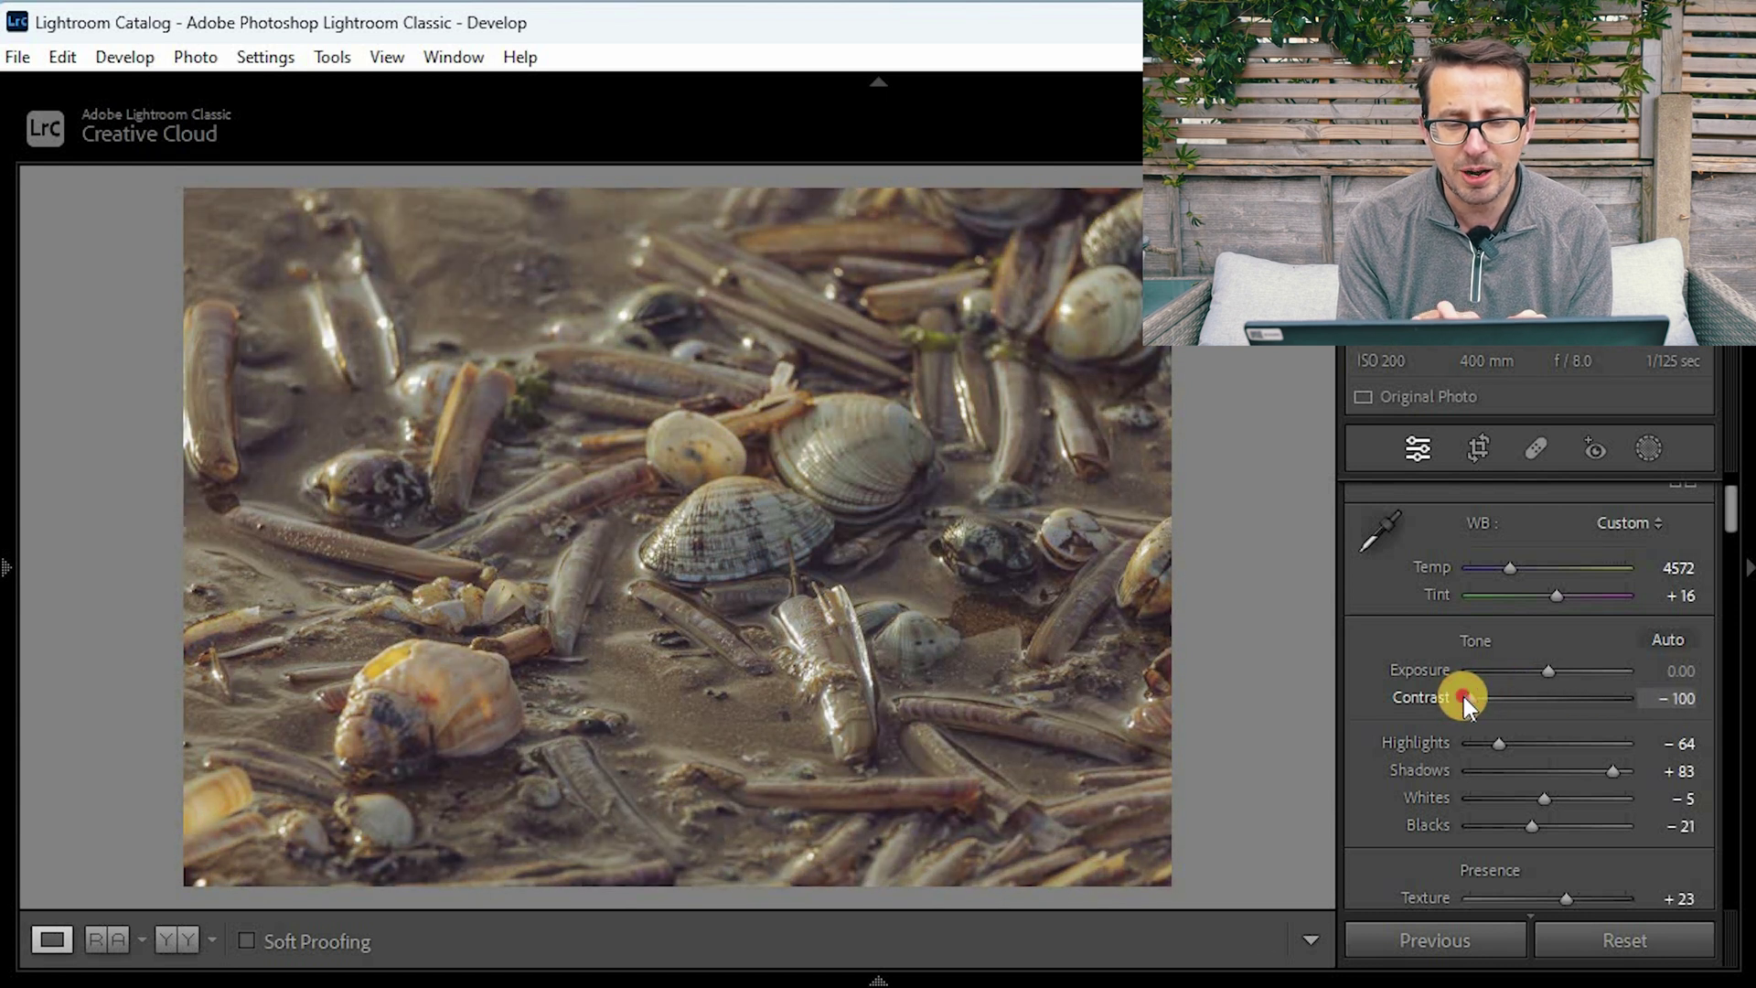
pyautogui.moveTo(1467, 696); pyautogui.dragTo(1468, 698)
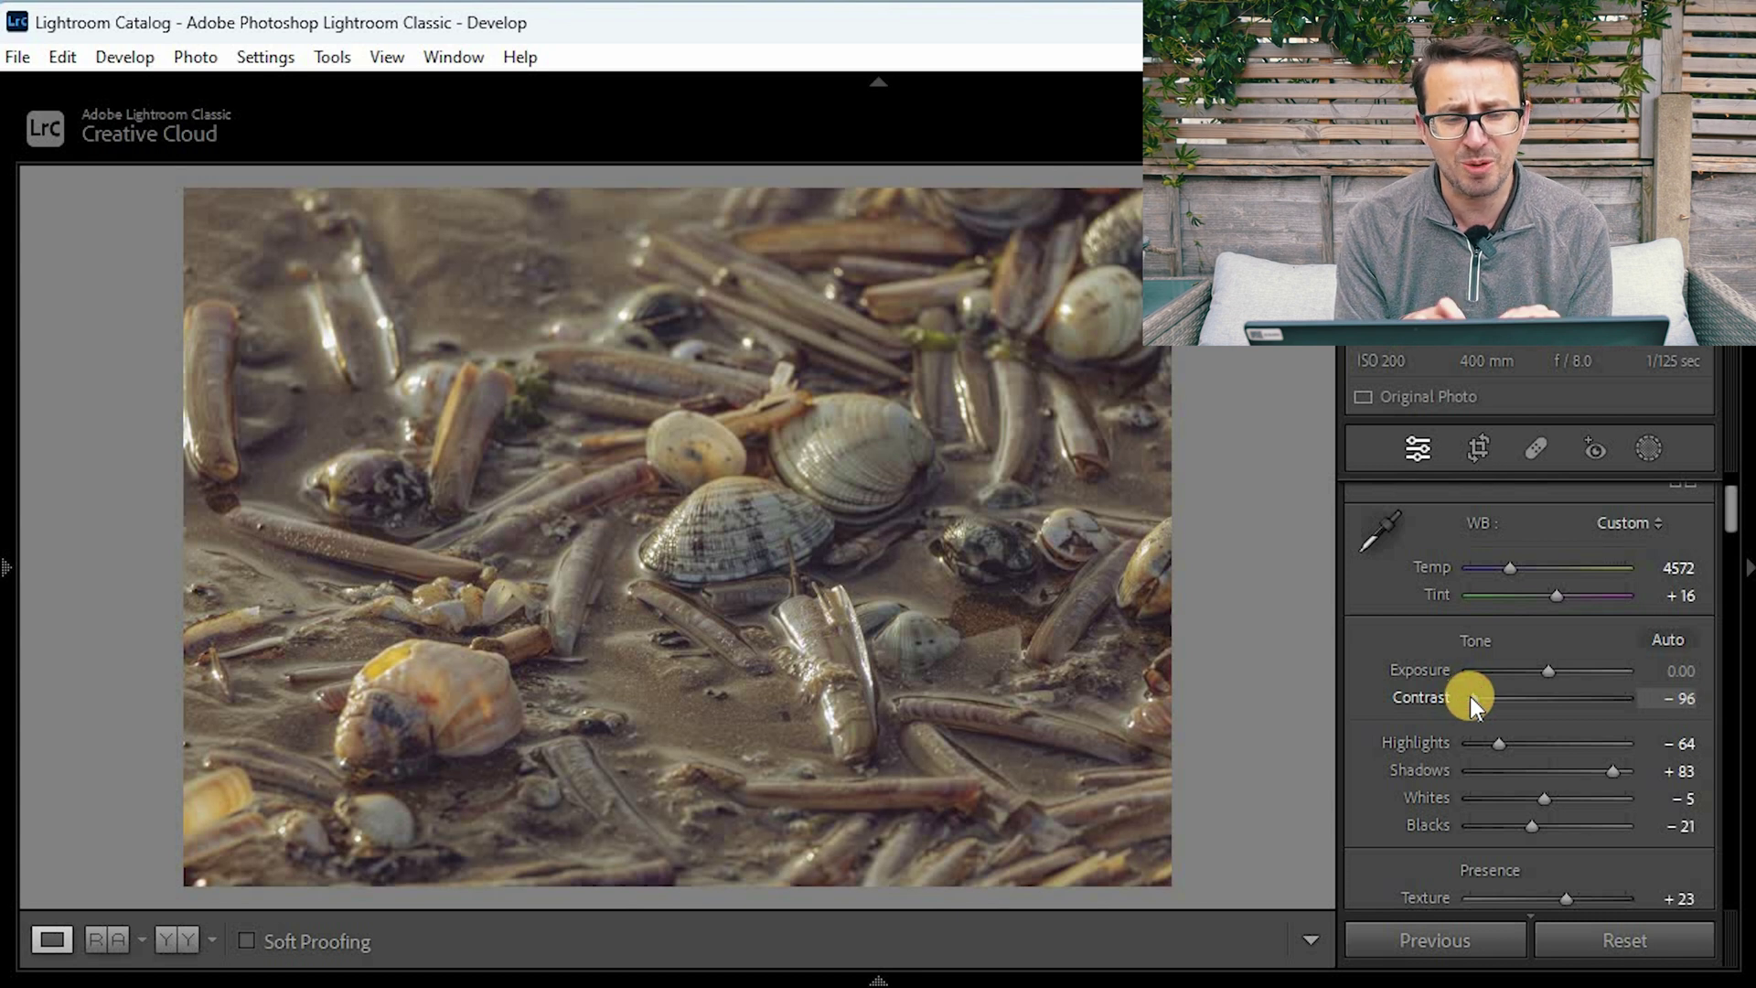
pyautogui.moveTo(1474, 699); pyautogui.dragTo(1571, 712)
# Raise the seashell photo's Texture to +40, and try a strongly reduced Texture for comparison
pyautogui.scroll(-3, 1572, 723)
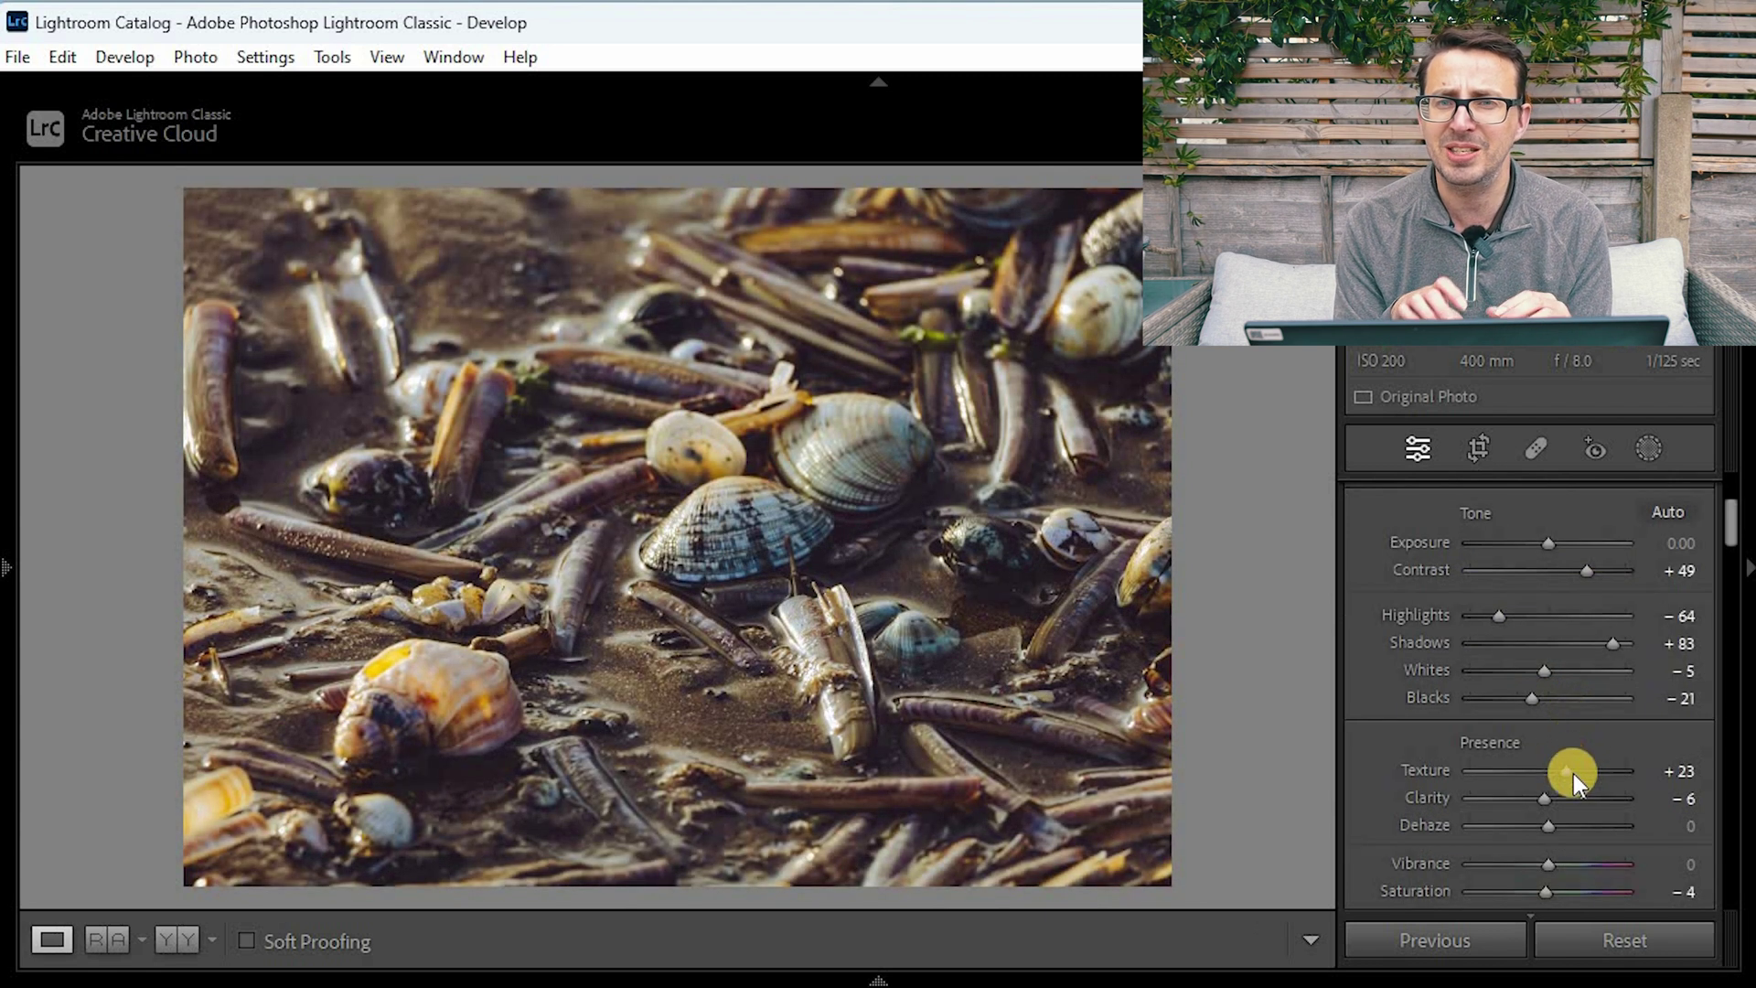
pyautogui.click(1573, 772)
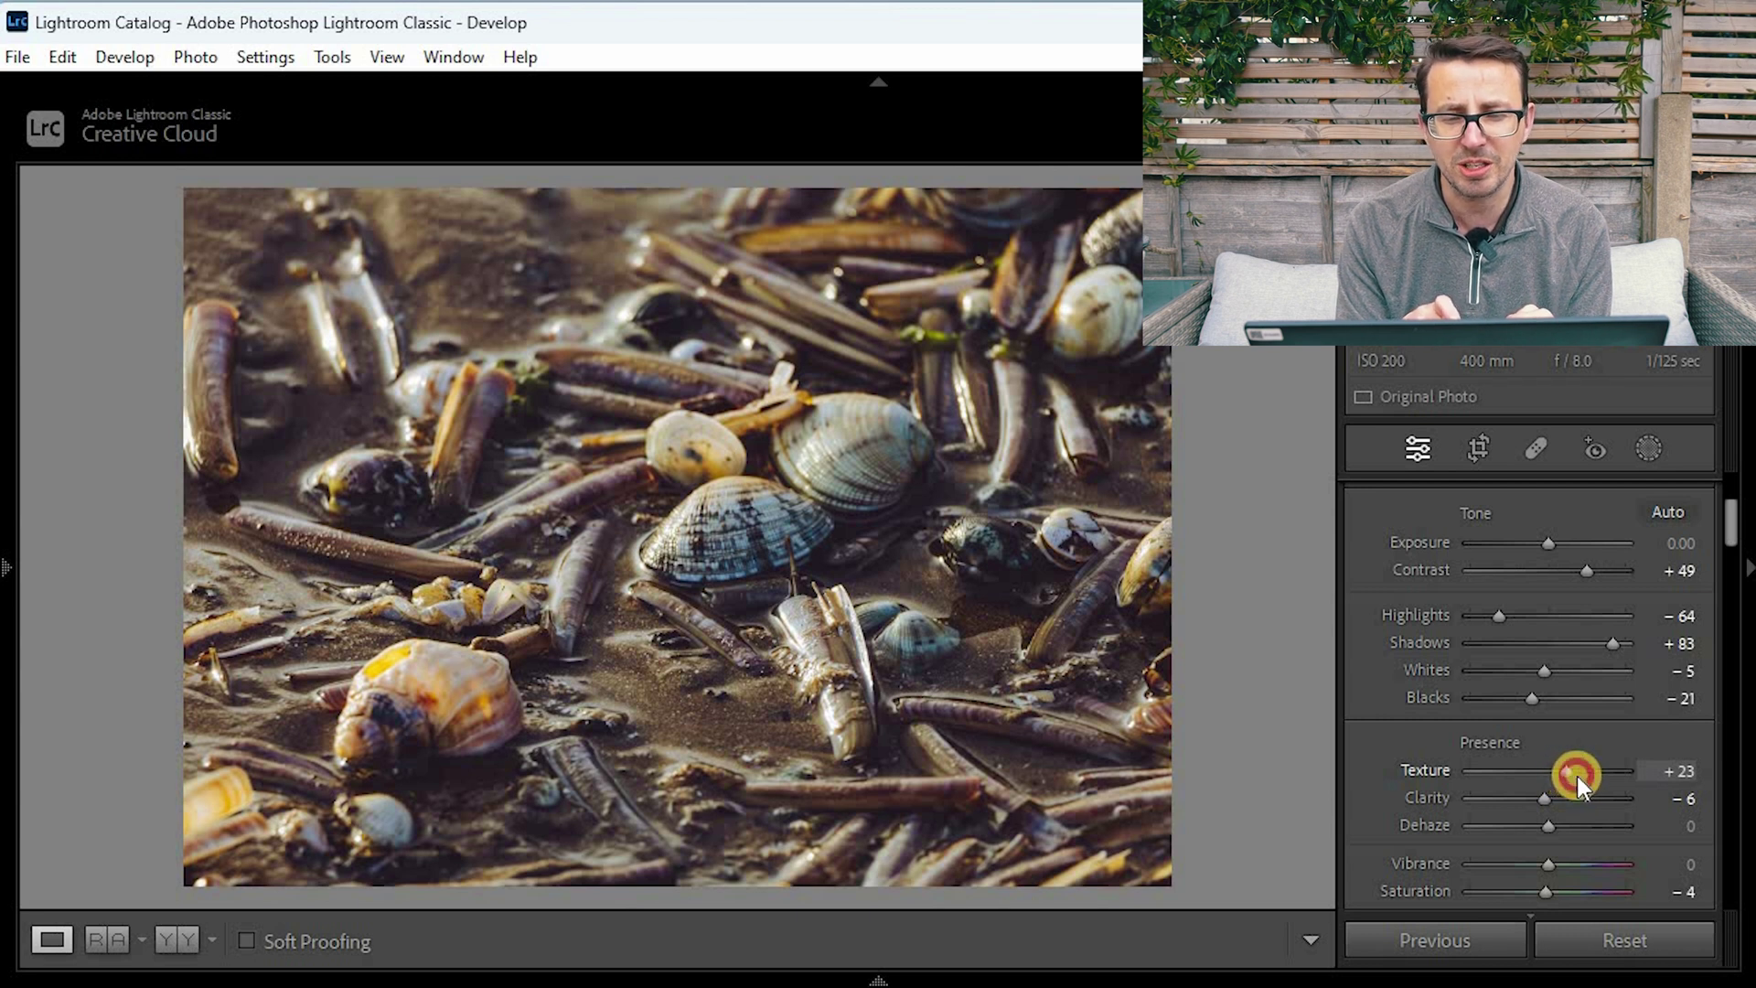
pyautogui.moveTo(1578, 776); pyautogui.dragTo(1583, 775)
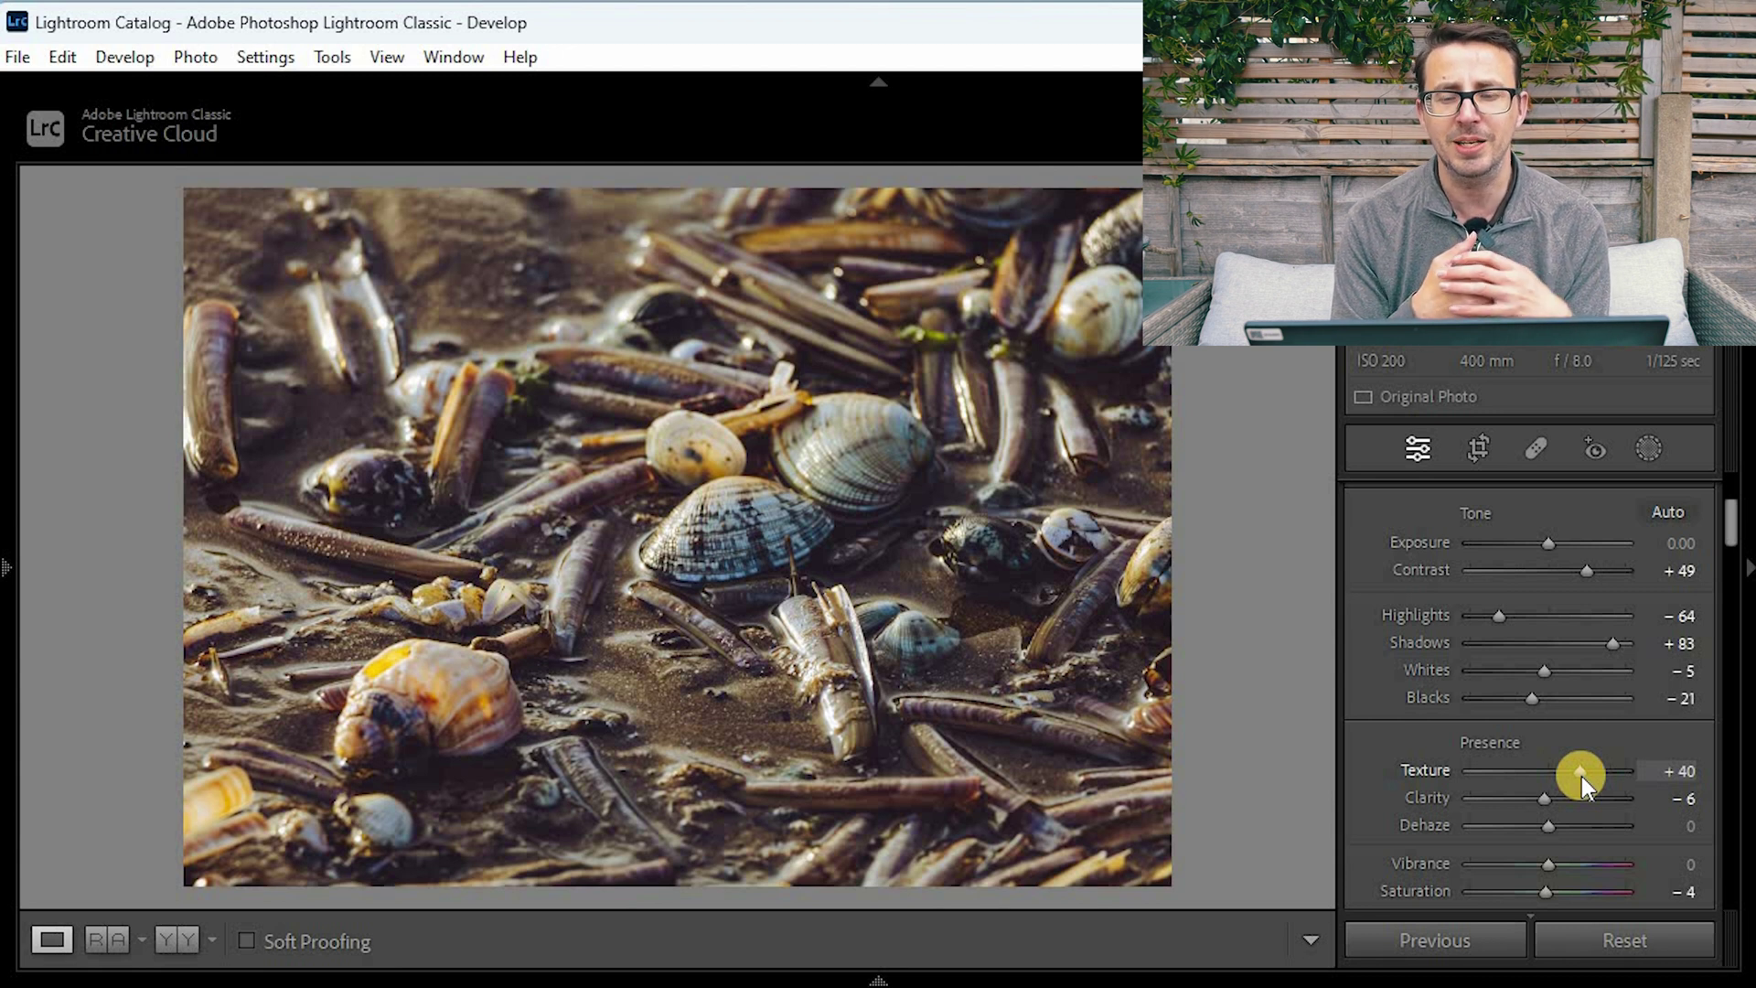
pyautogui.moveTo(1582, 775); pyautogui.dragTo(1474, 776)
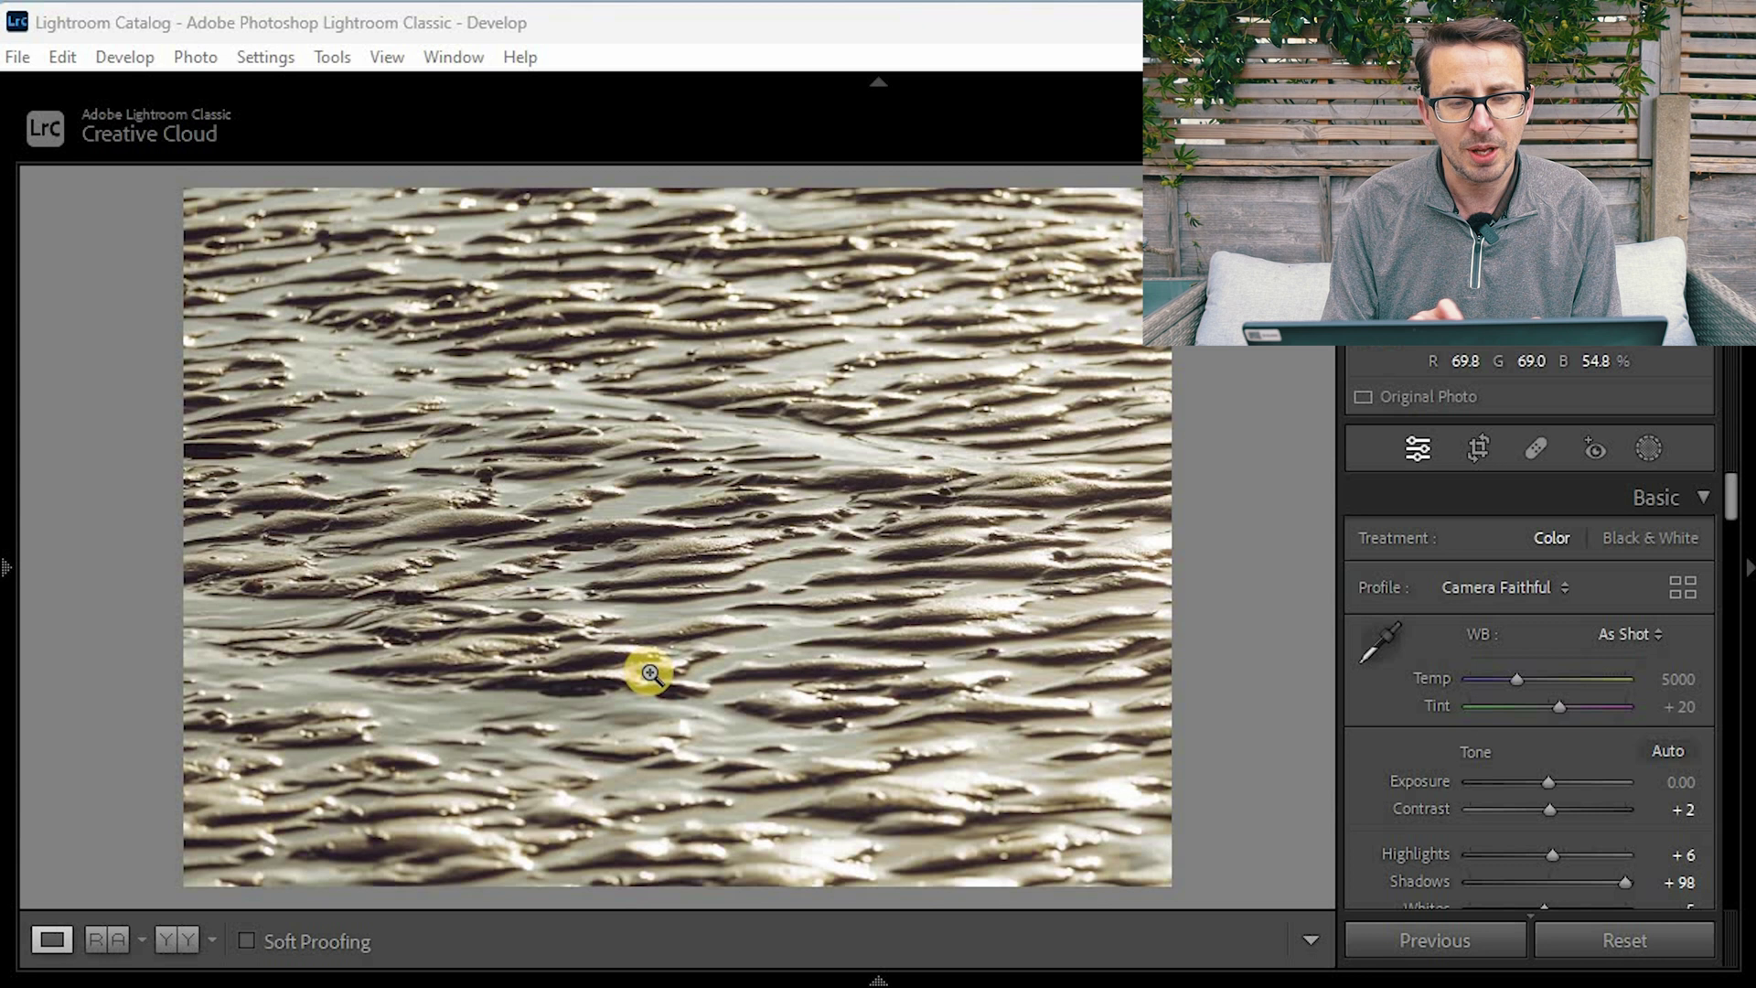
# Try a cooler Temp of 4456 on the rippled sand photo, and warm it to 9082
pyautogui.click(1507, 679)
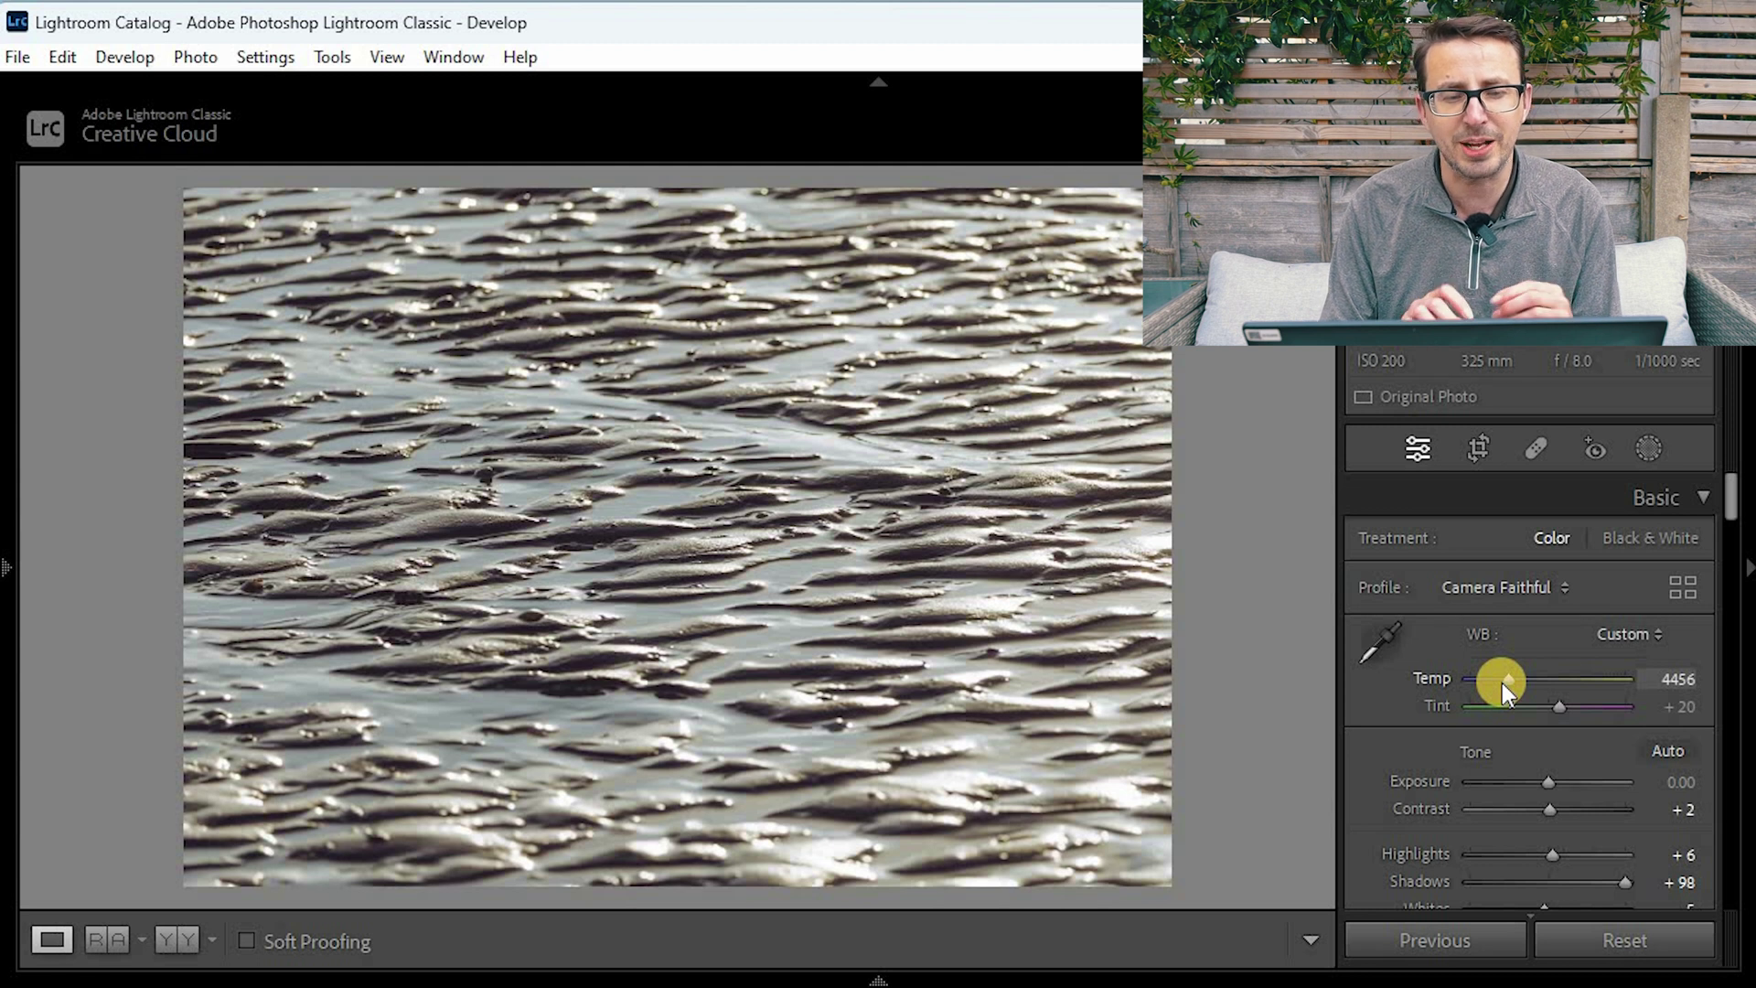
pyautogui.moveTo(1513, 678); pyautogui.dragTo(1573, 679)
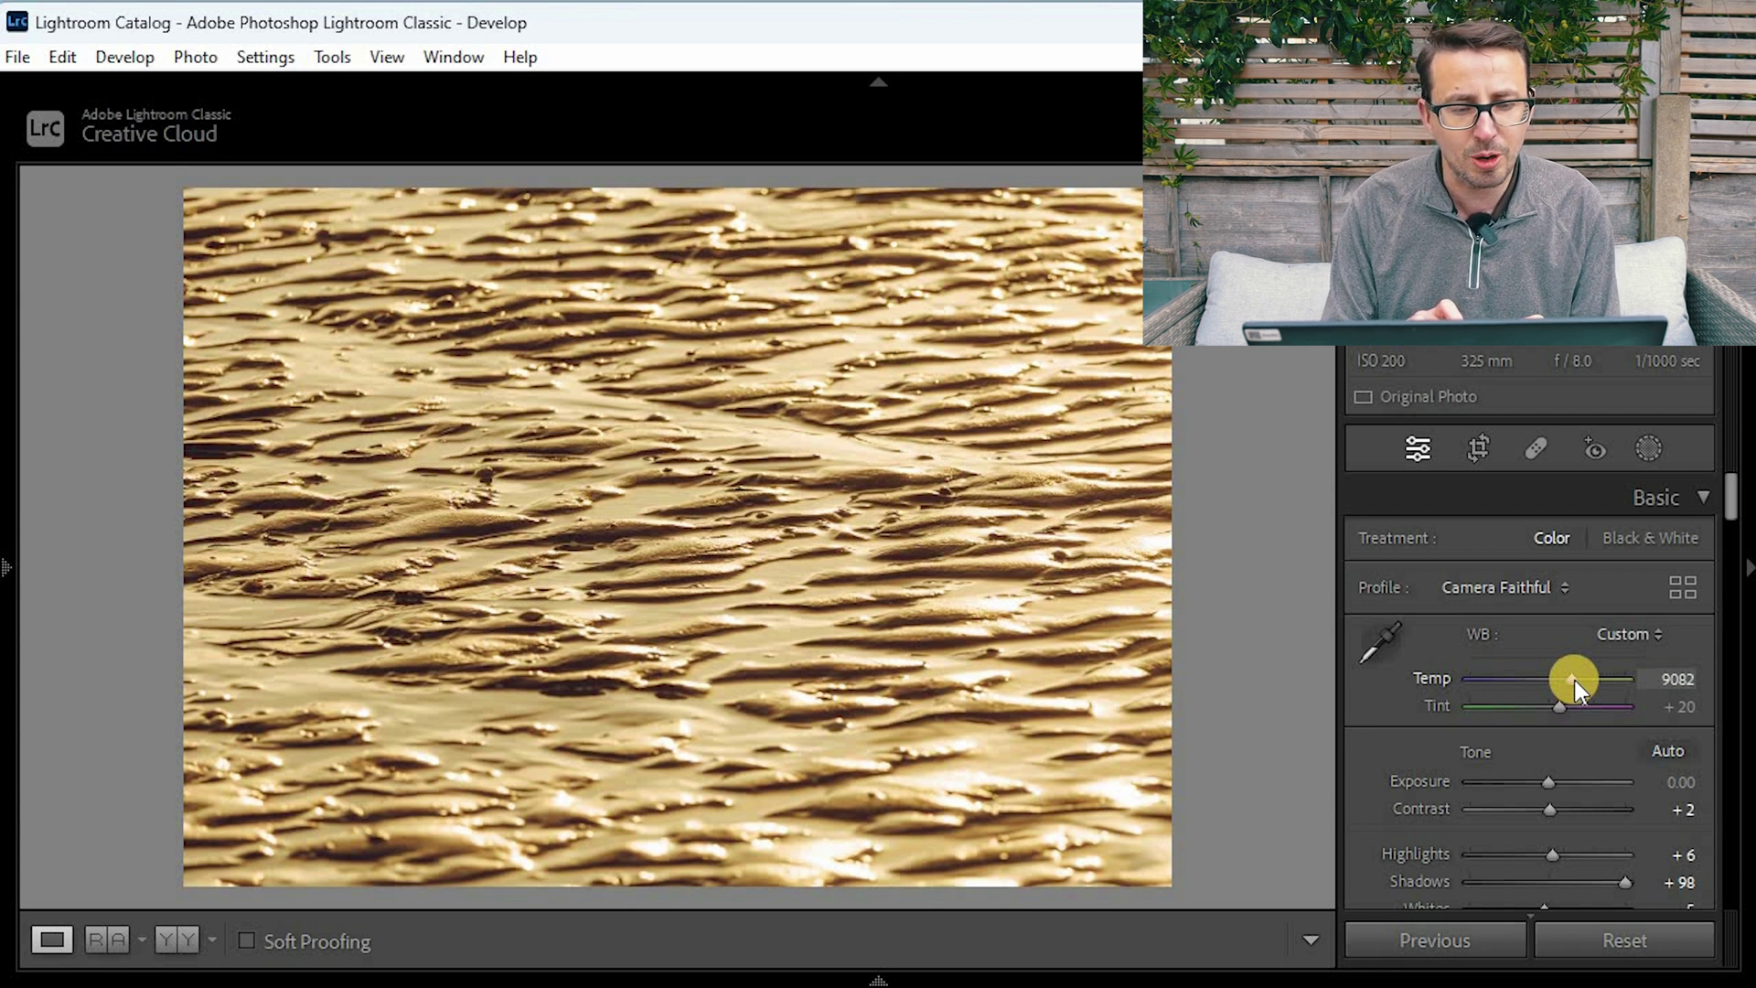
# Darken the rippled sand photo to Exposure −0.53 and raise its Contrast to +23
pyautogui.click(1544, 777)
pyautogui.moveTo(1544, 777); pyautogui.dragTo(1567, 811)
pyautogui.scroll(2, 1570, 810)
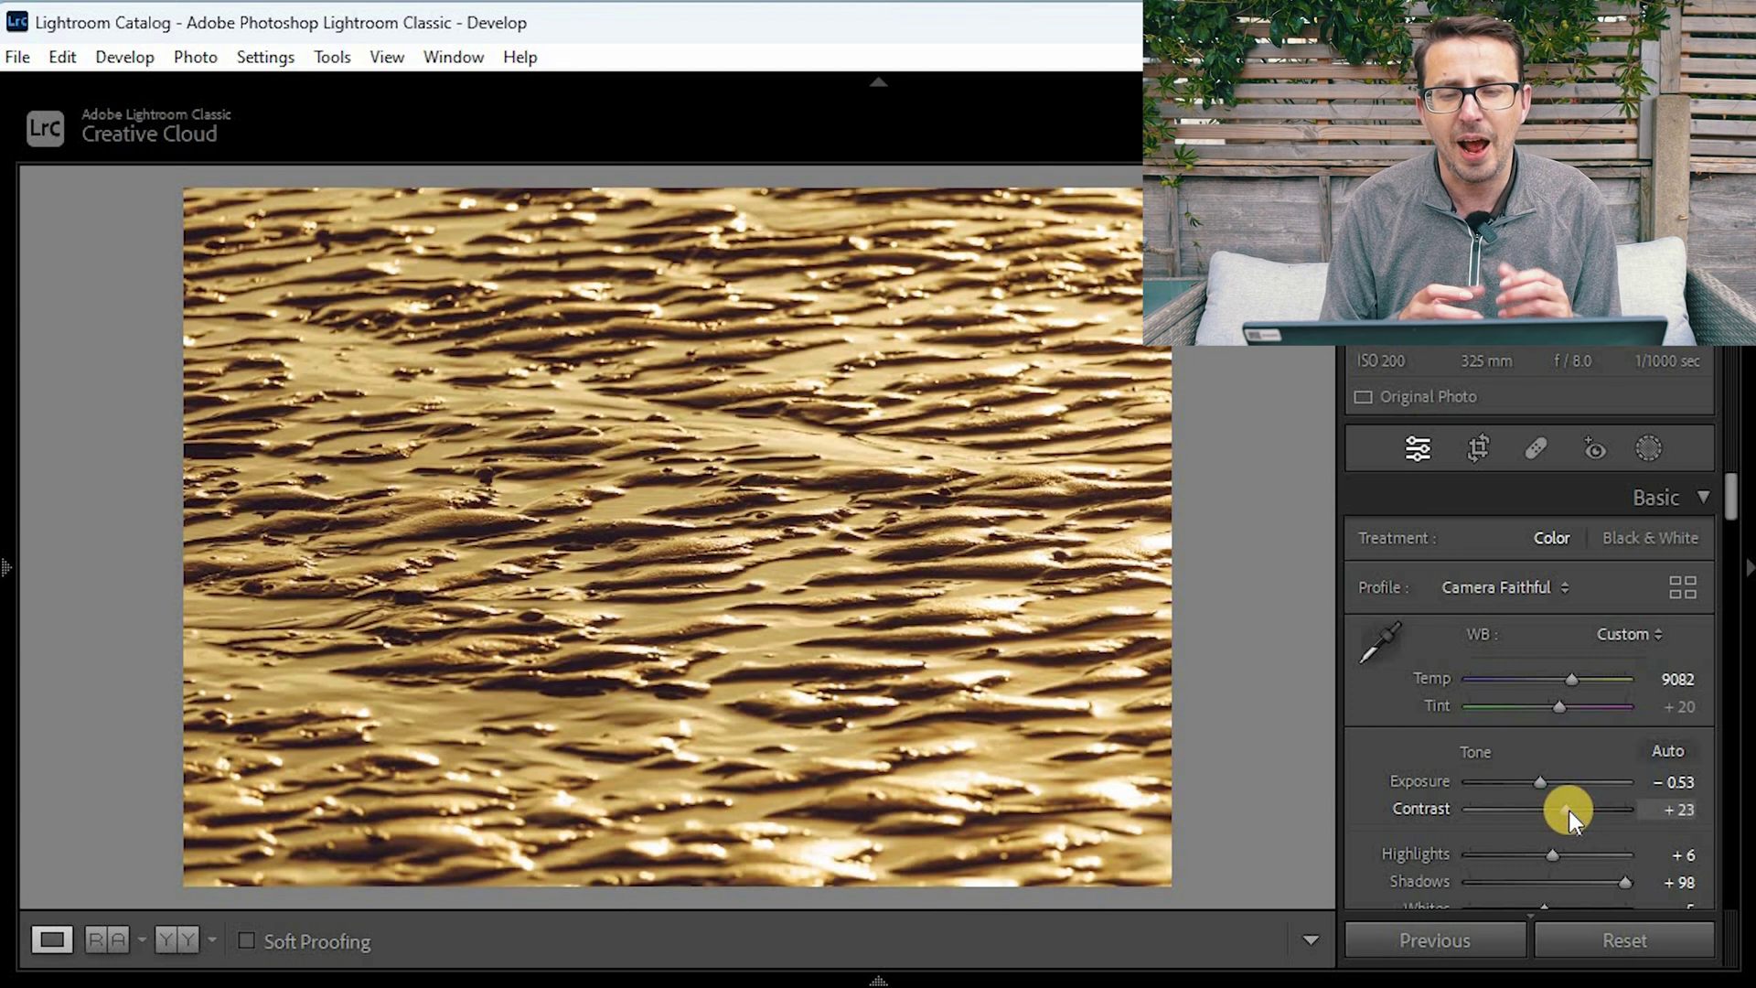